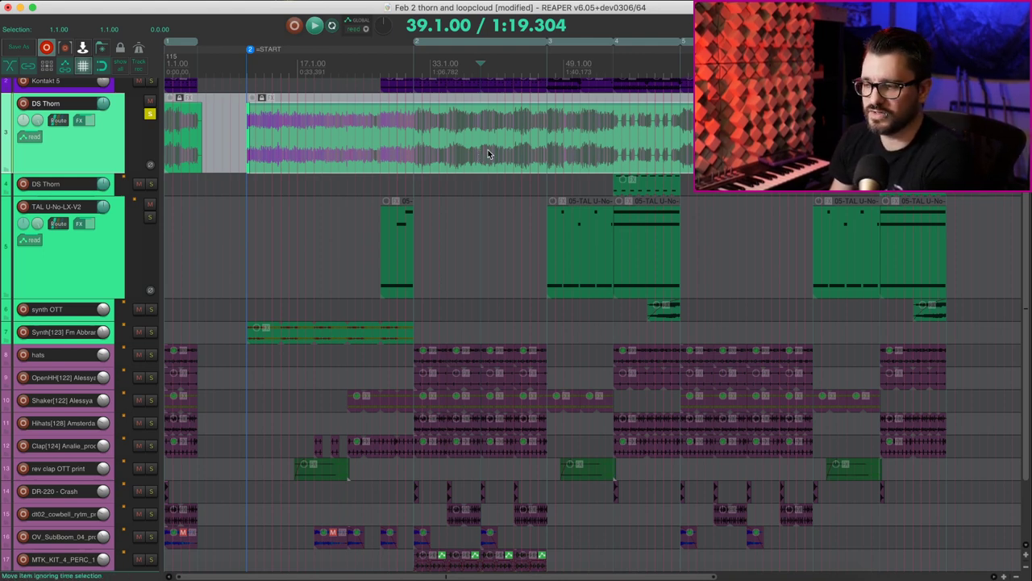
Play the soloed DS Thorn audio track 3 from bar 39 and take it out of solo.
key("space")
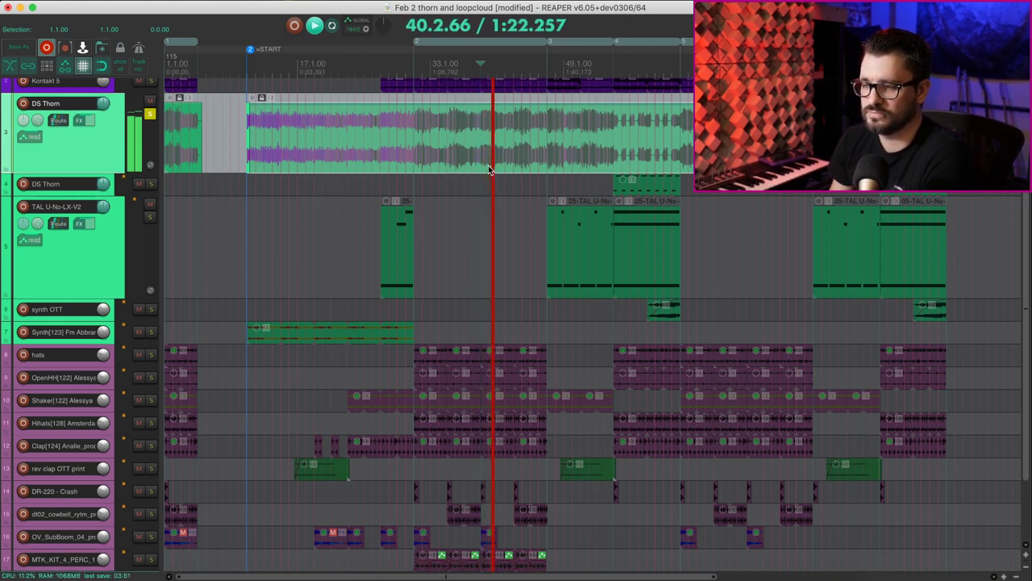
key("space")
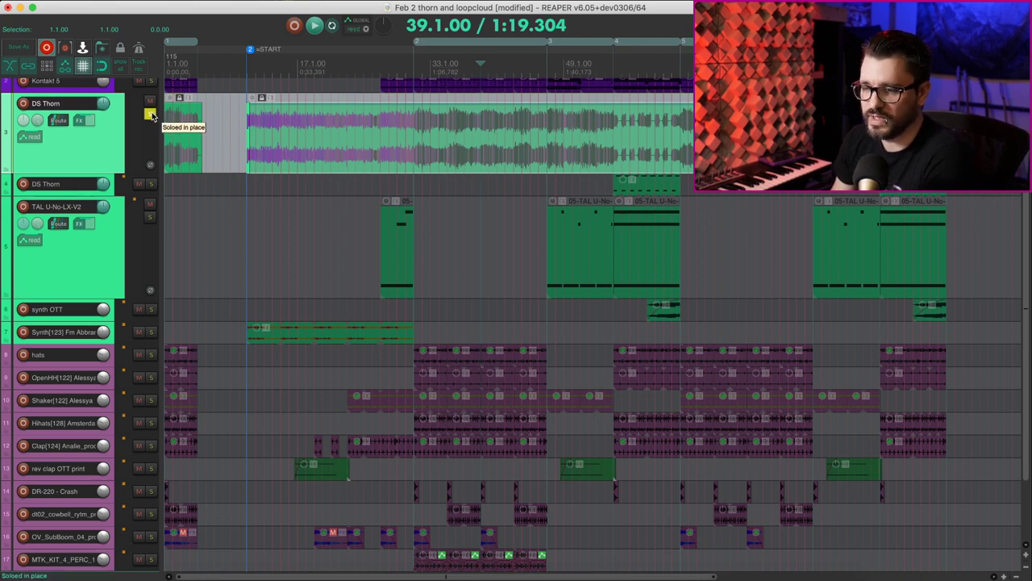
left_click(123, 68)
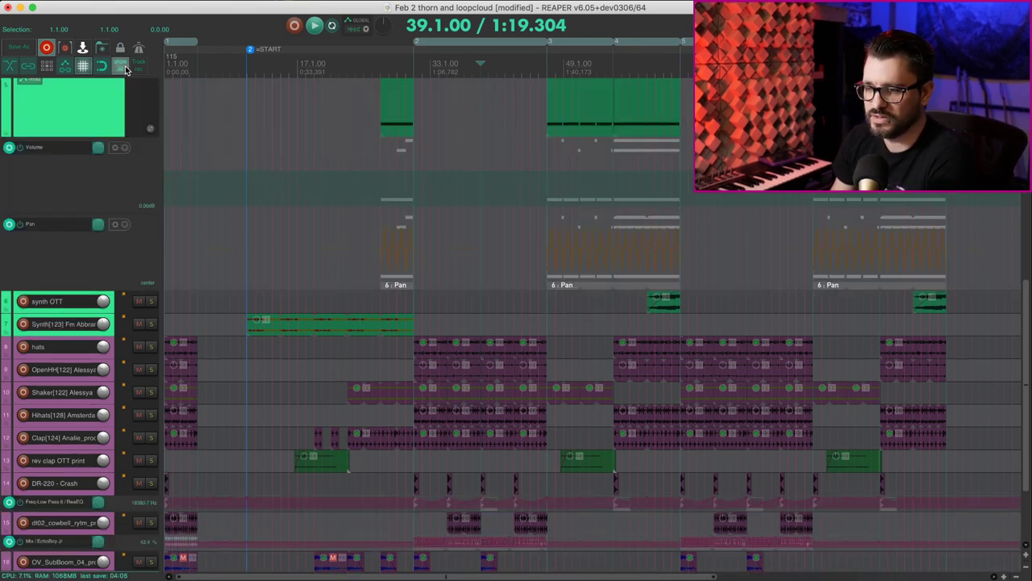
left_click(124, 68)
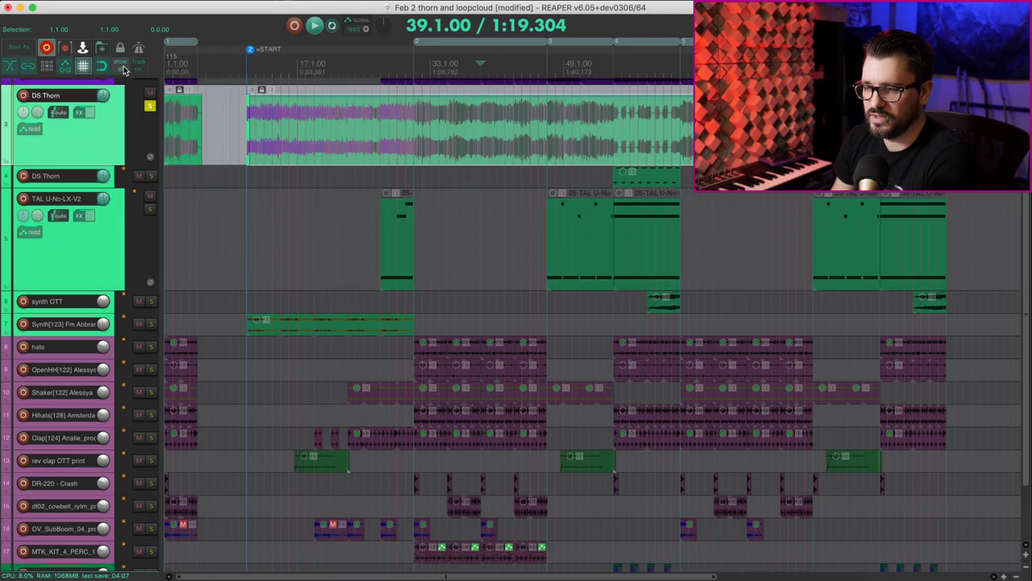
left_click(150, 107)
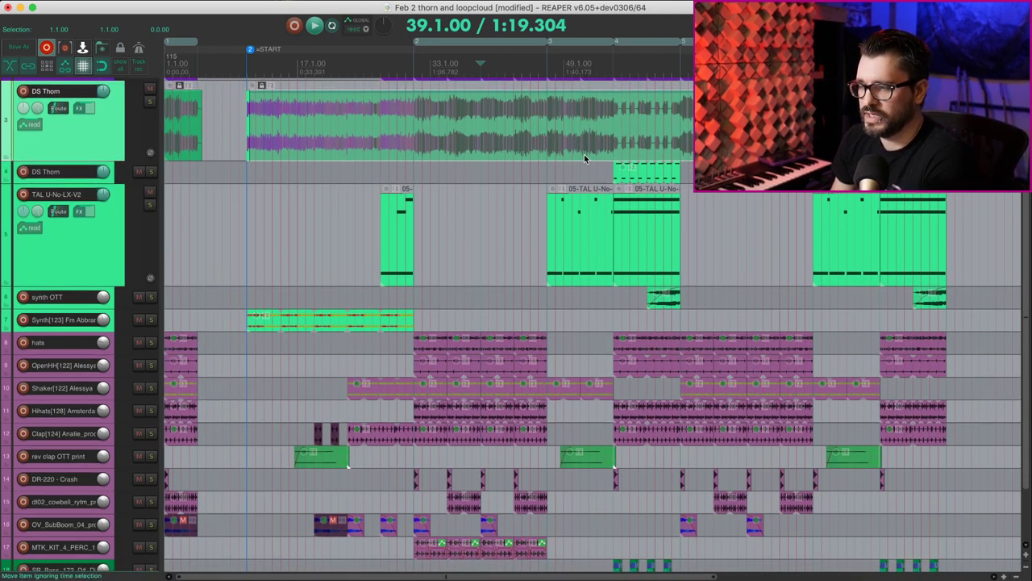
Solo the DS Thorn MIDI track 4 and play its part from bar 55.
left_click(619, 78)
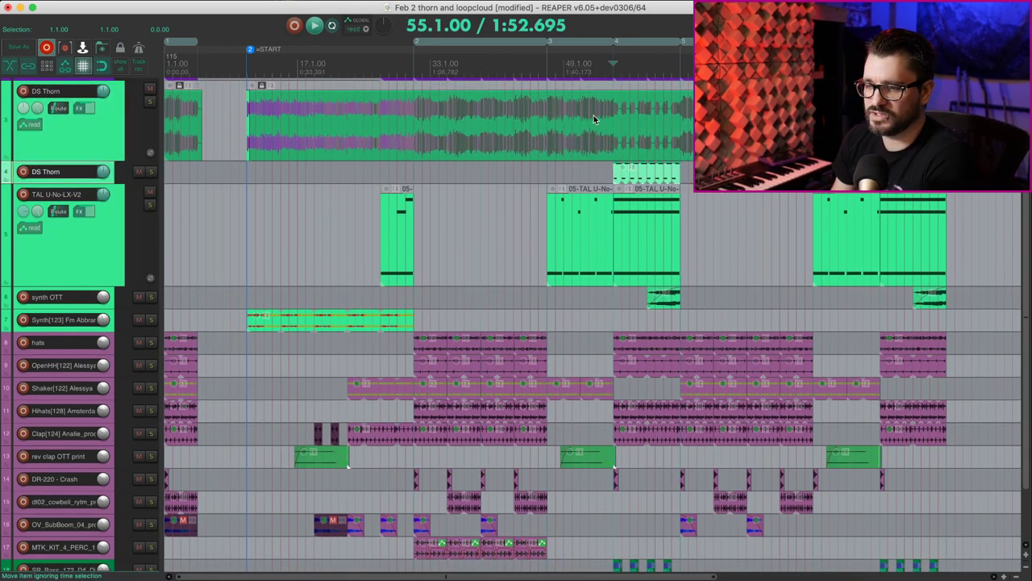
key("space")
key("space")
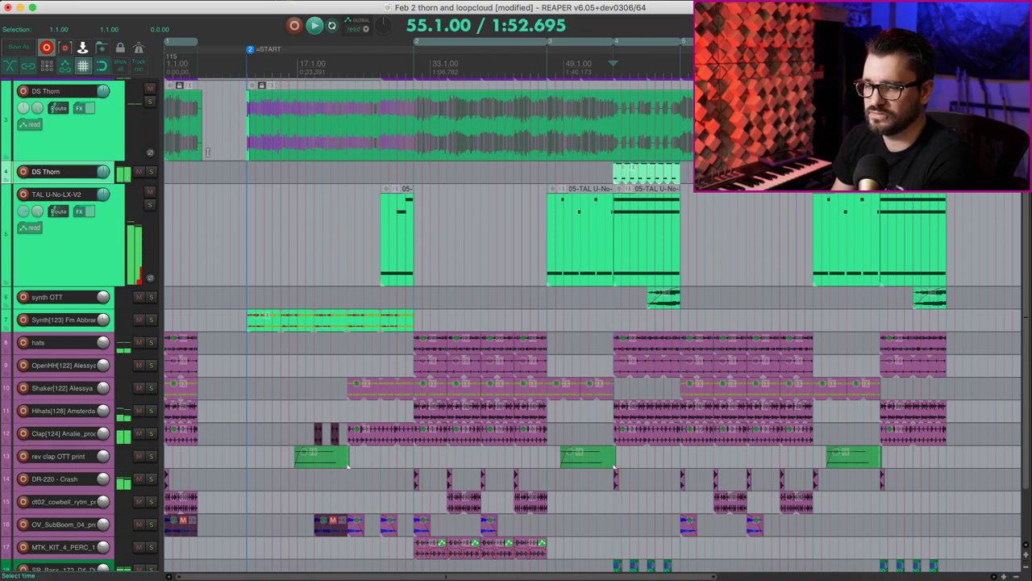
left_click(150, 171)
scroll(491, 230, "up", 4)
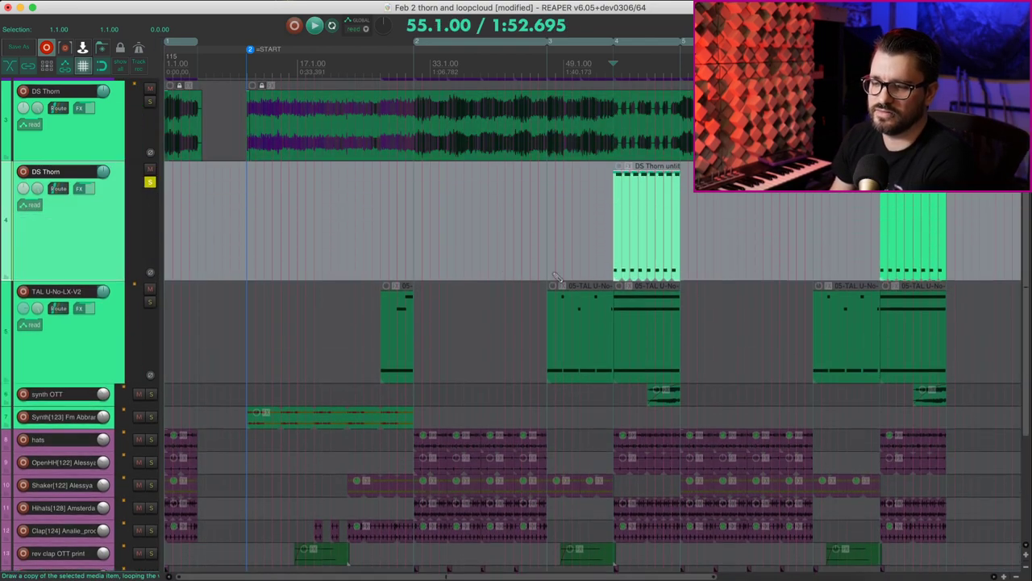
key("space")
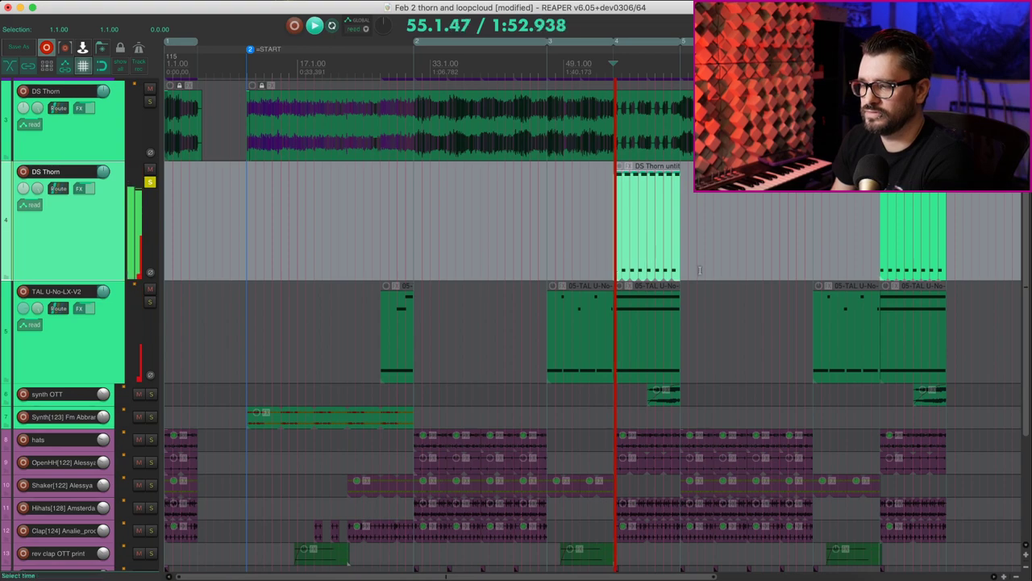
scroll(646, 266, "up", 2)
scroll(710, 274, "up", 5)
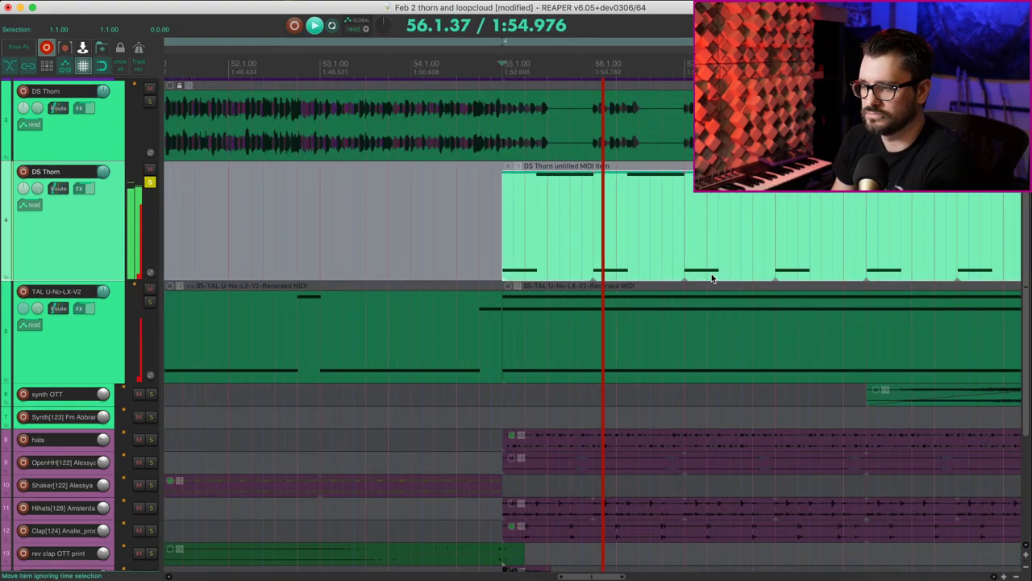
key("space")
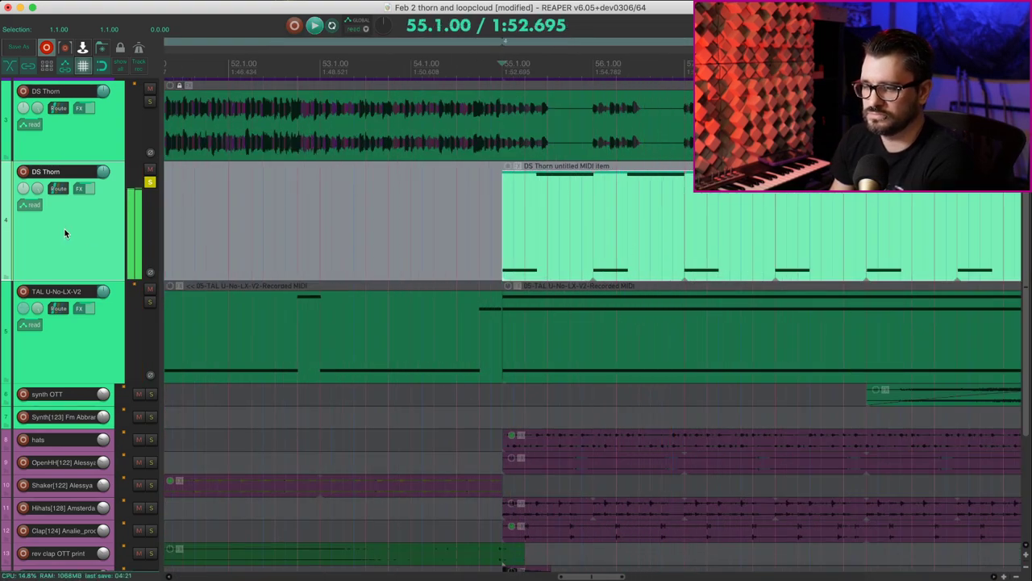
Examine track 4's effects chain: Thorn's modulation matrix, its distortion, lo-fi and chorus effects, and the ReaEQ curve.
double_click(64, 228)
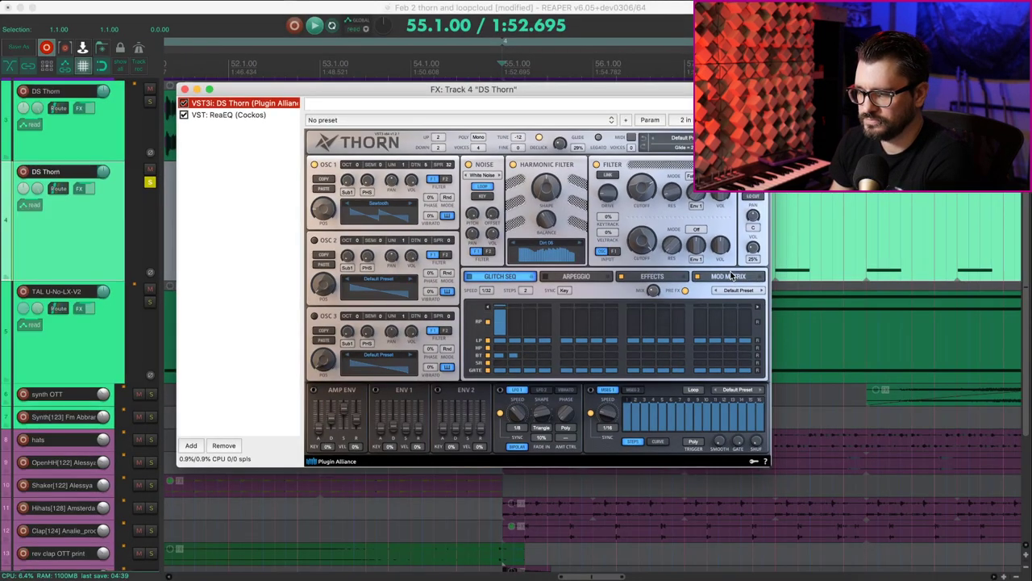
left_click(730, 293)
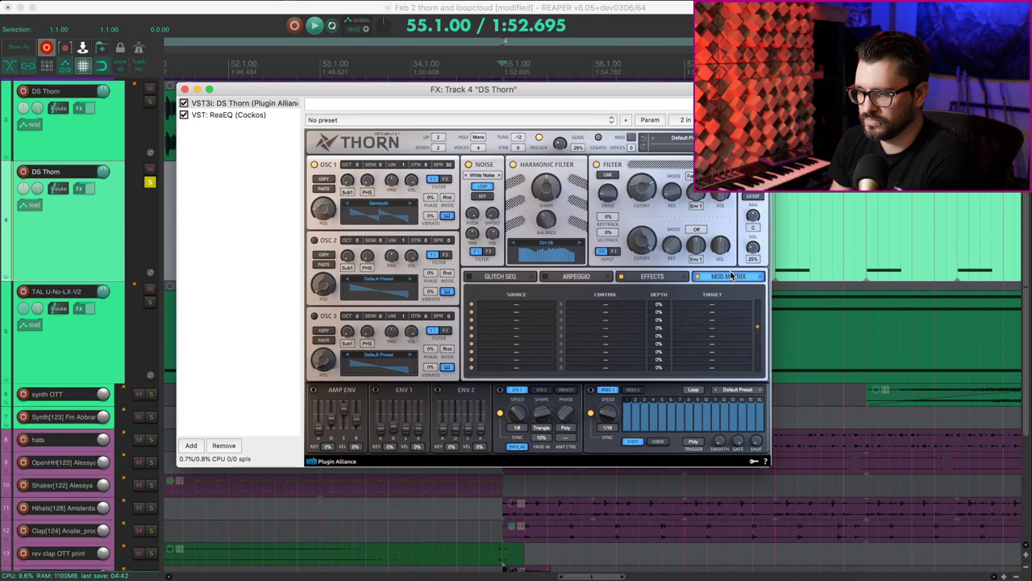
left_click(667, 277)
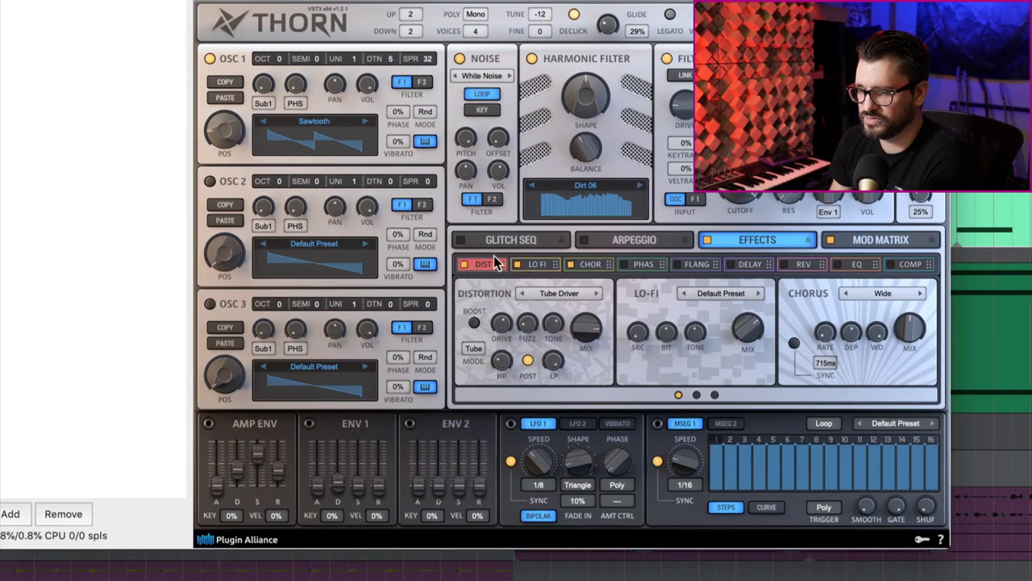
left_click(540, 265)
left_click(590, 266)
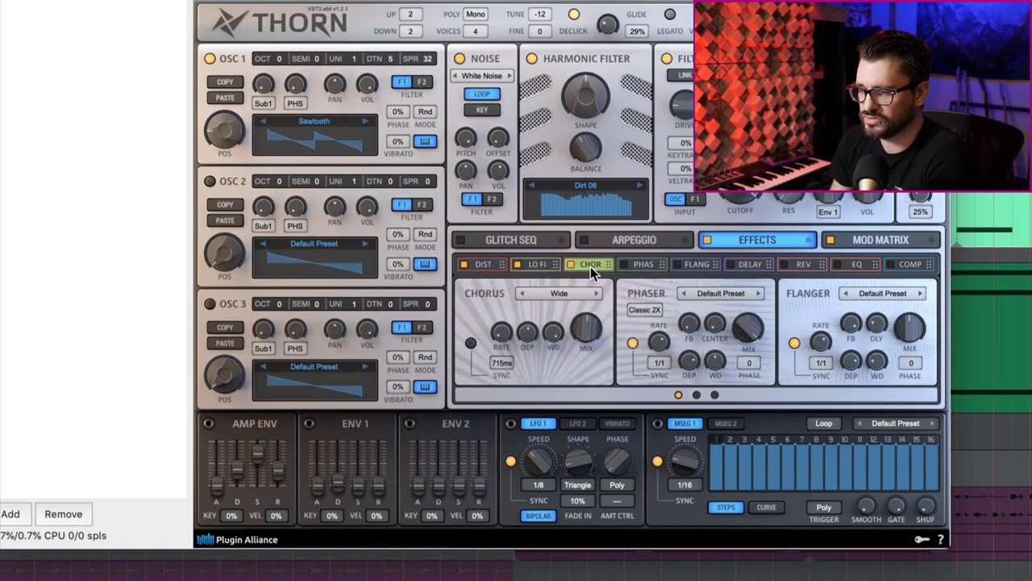
left_click(482, 266)
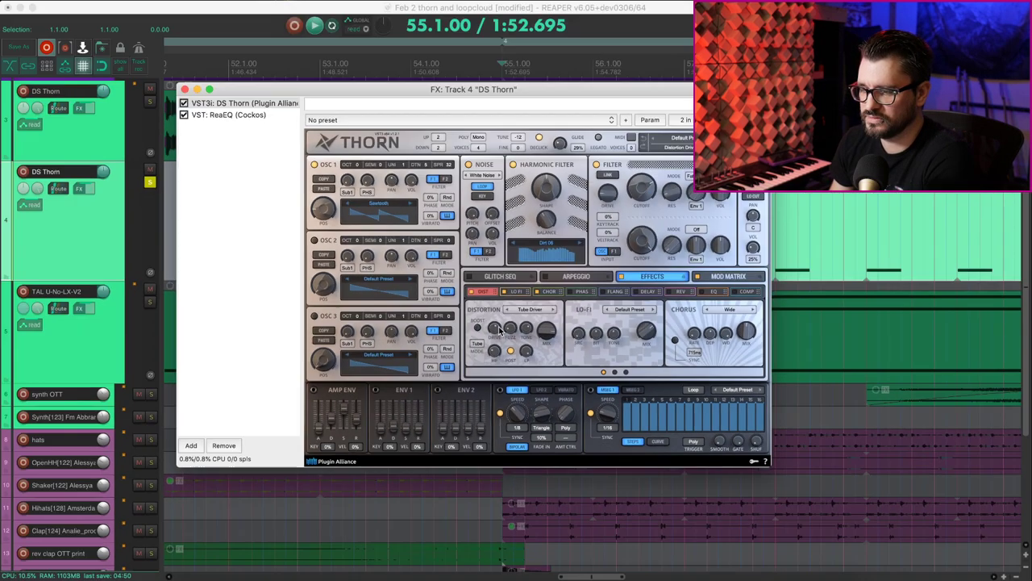
left_click(228, 114)
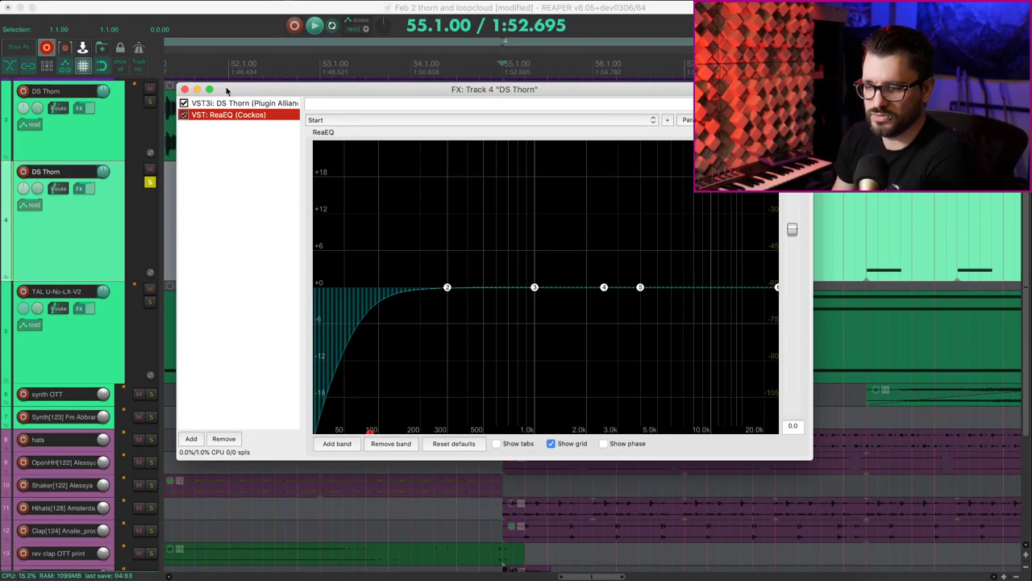
left_click(185, 89)
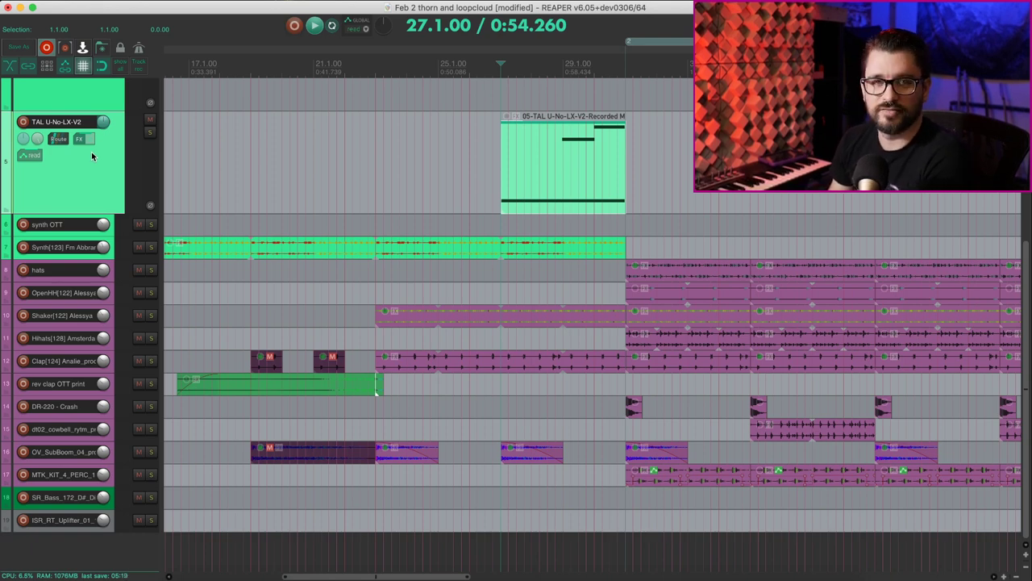
Show the pan envelope of the TAL U-No-LX-V2 track and solo the track.
key("p")
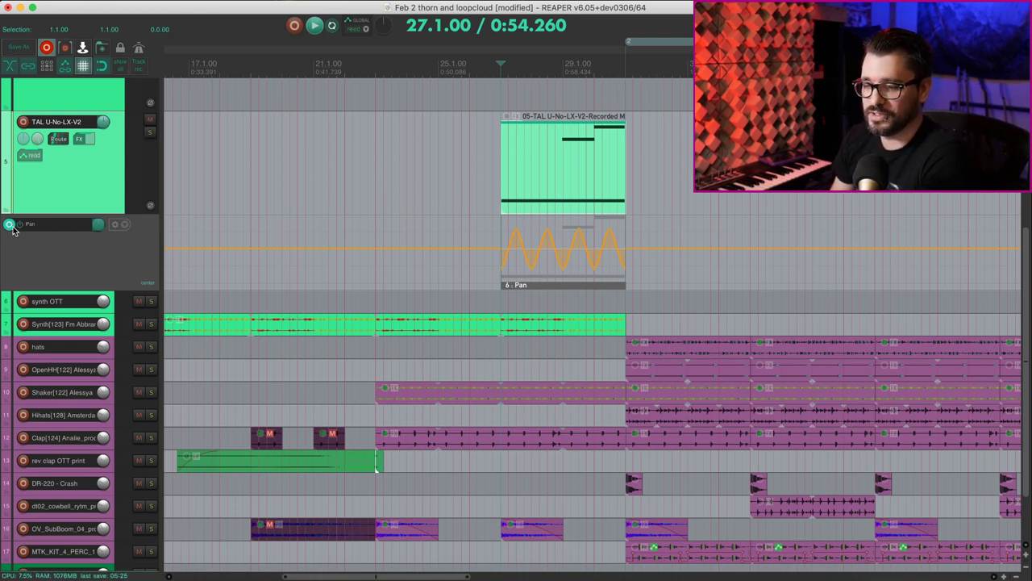
left_click(150, 134)
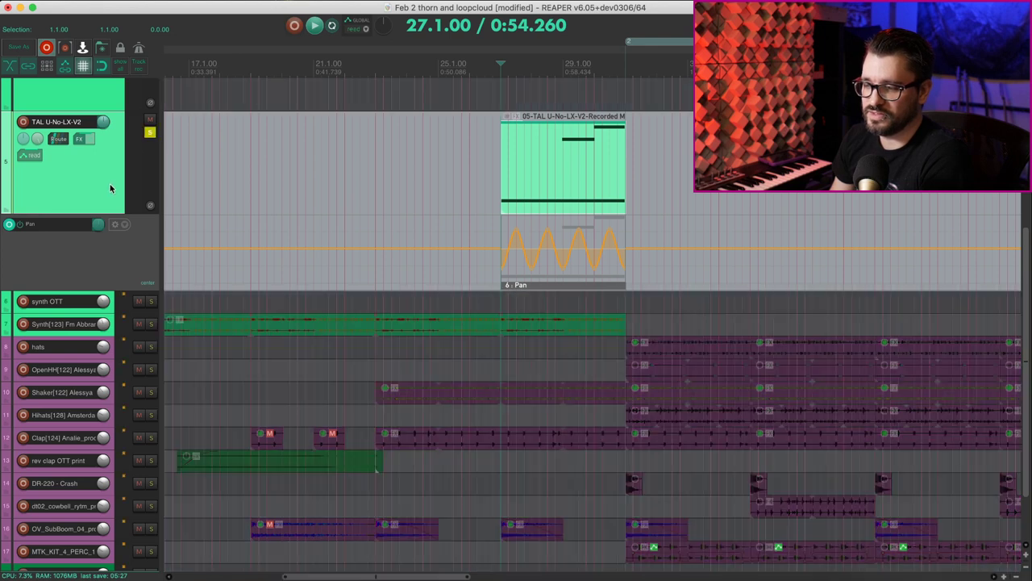
Play the TAL U-No-LX-V2 part from bar 27 with its pan envelope bypassed, and re-enable the envelope.
left_click(17, 225)
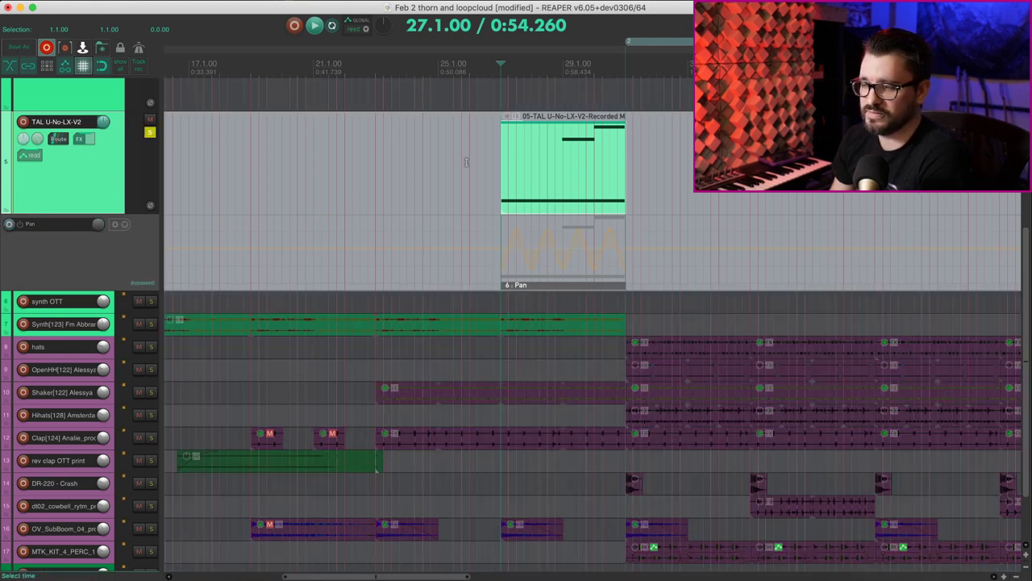
key("space")
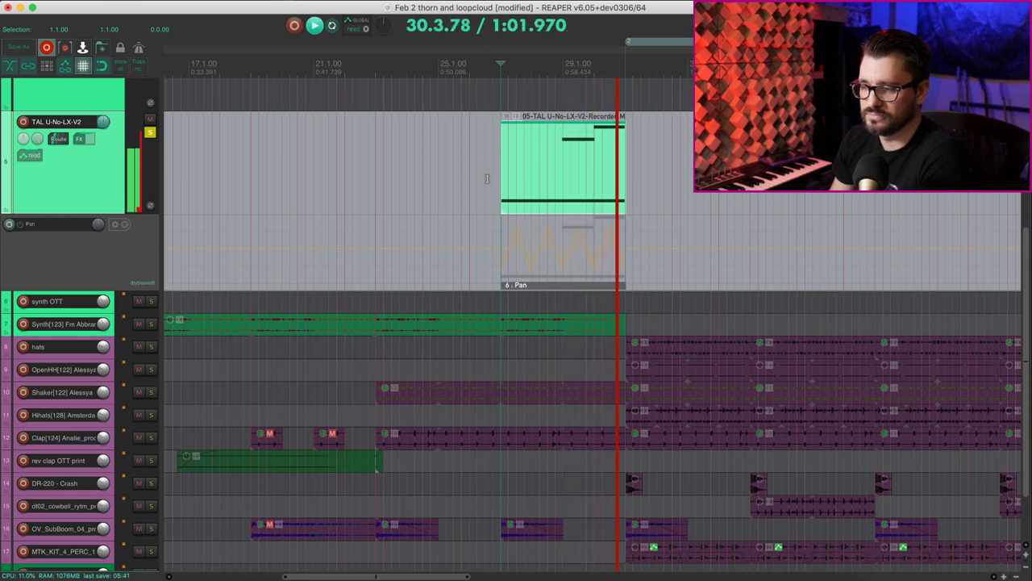
key("space")
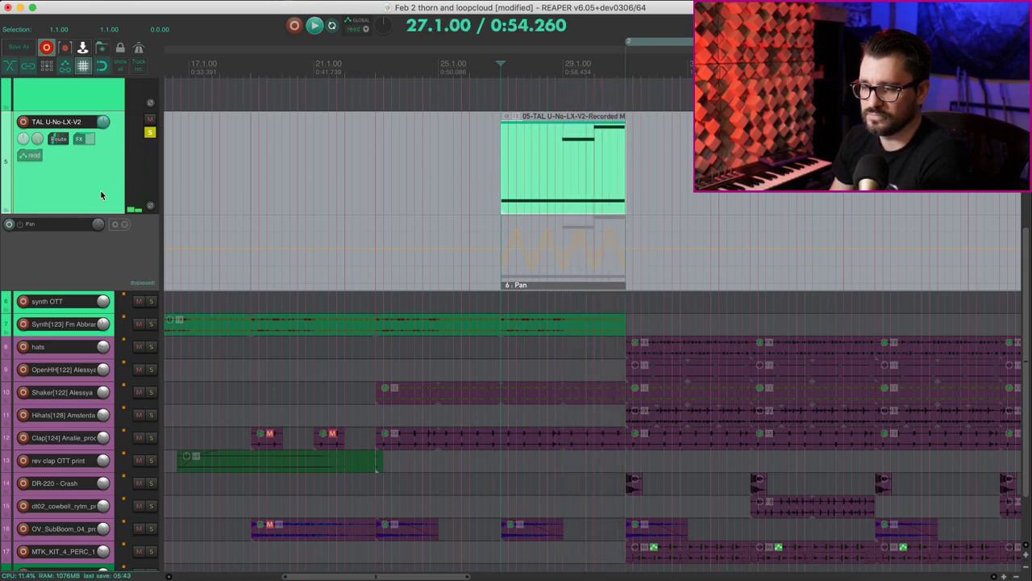
left_click(9, 224)
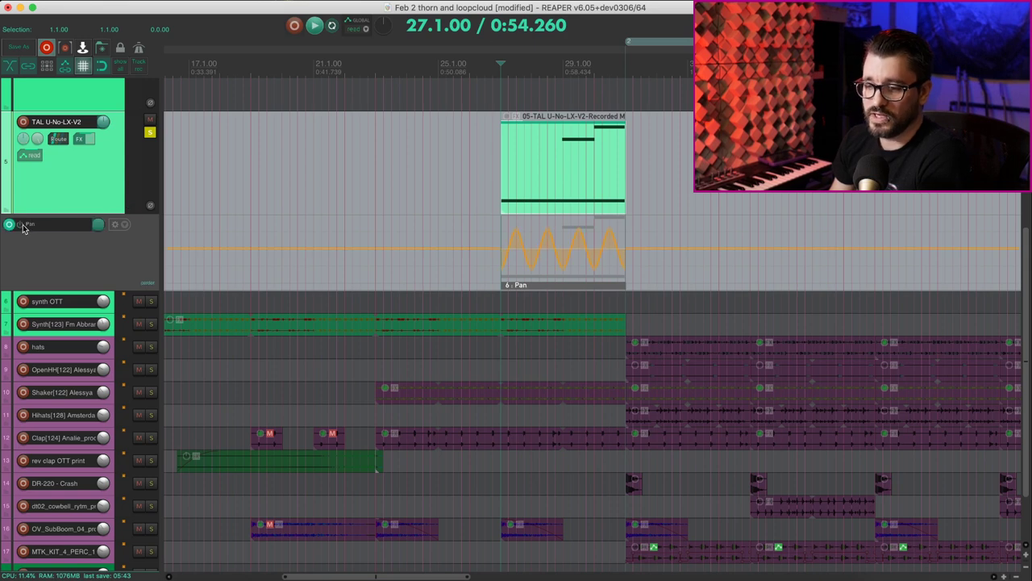
Try phase values of 0, 25 and 75 for the sine LFO of the pan automation item at bar 27.
double_click(528, 286)
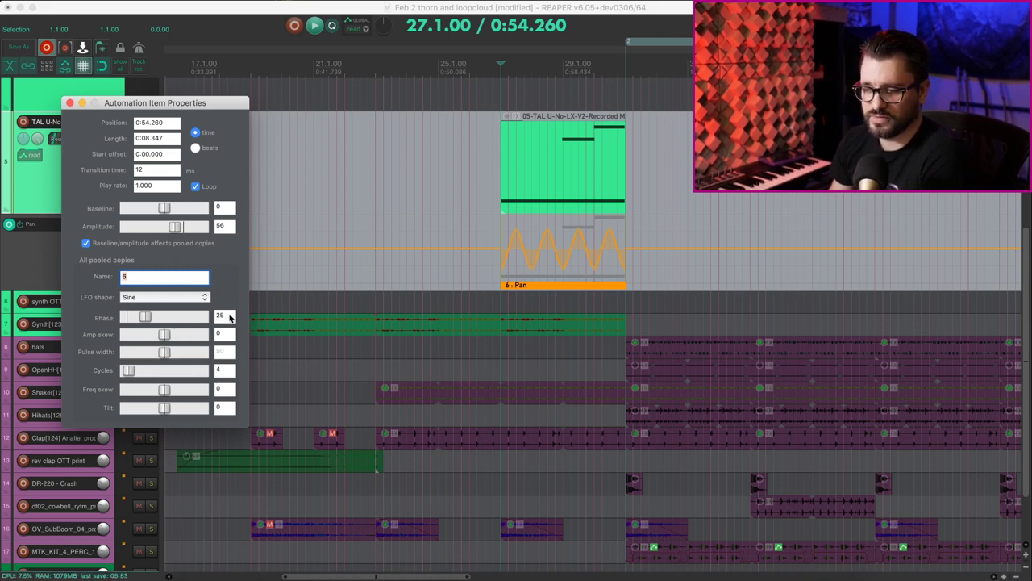
left_click(230, 317)
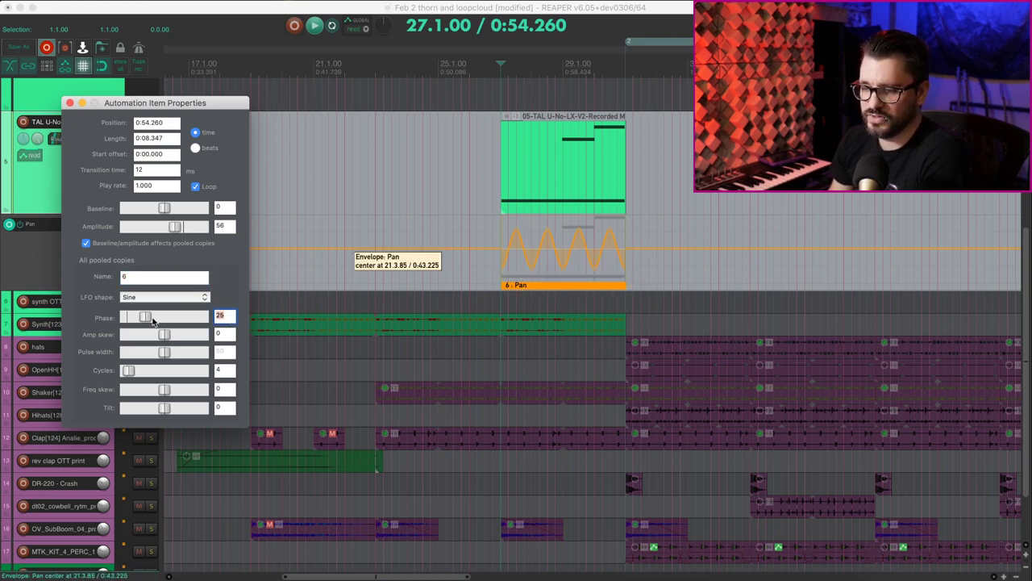
type("0")
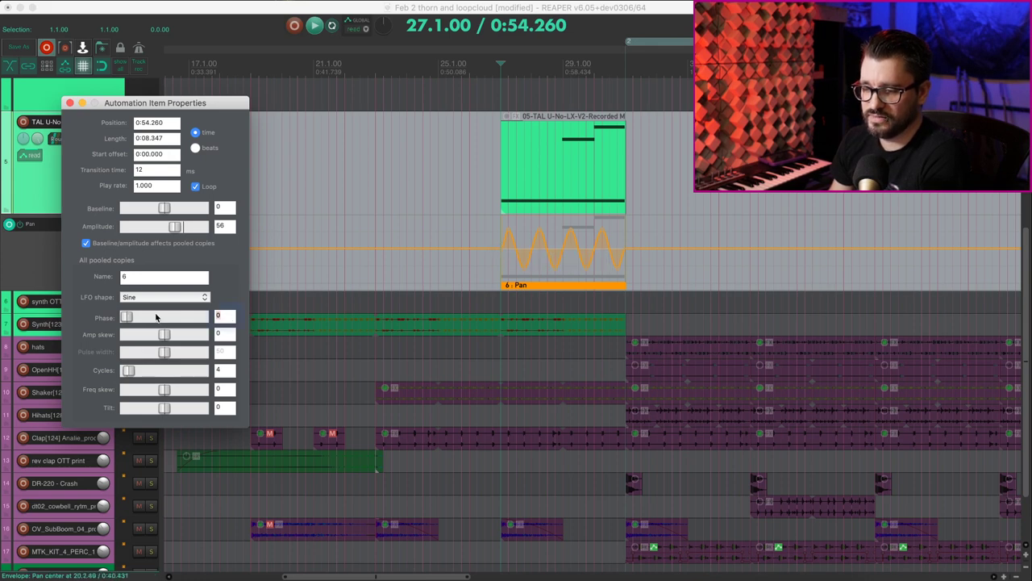
type("25")
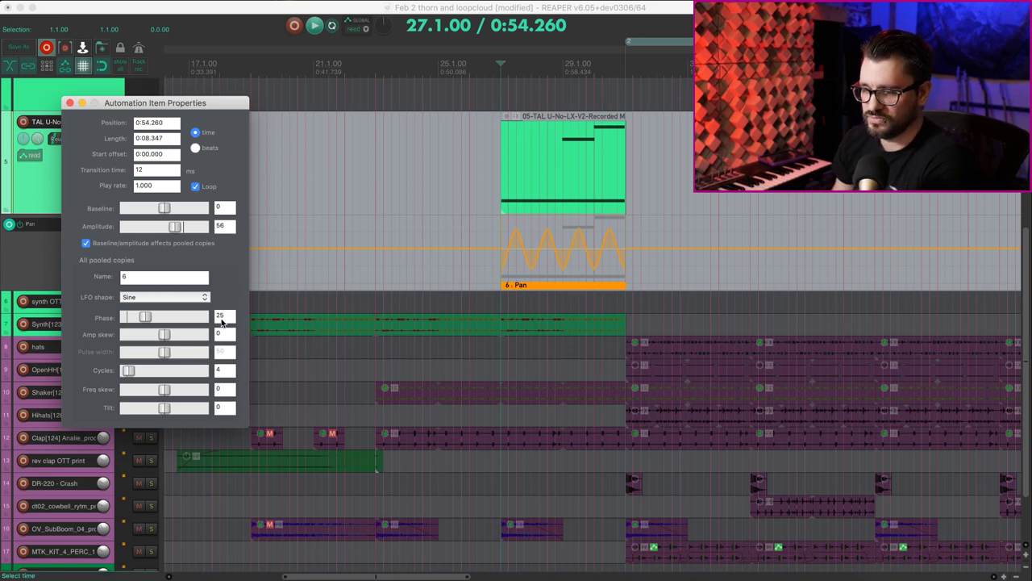
type("75")
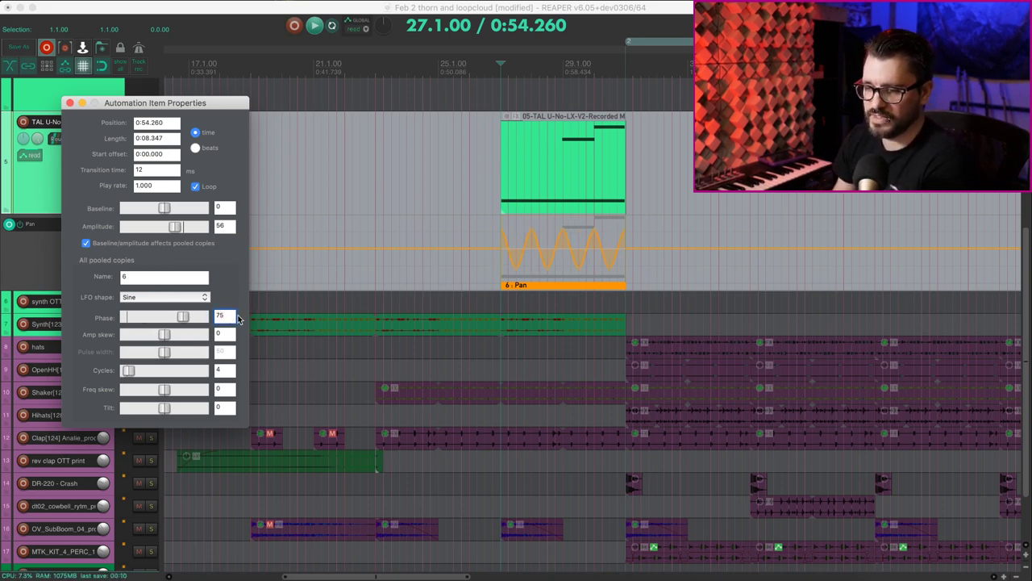
key("Return")
Play the TAL U-No-LX-V2 part from bar 27 with pan automation active and take the track out of solo.
key("space")
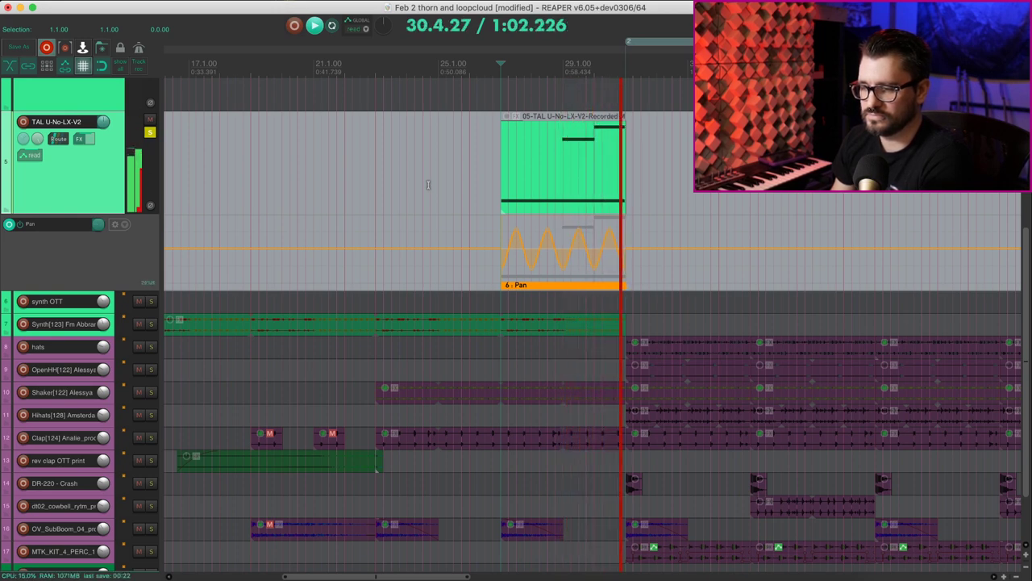
key("space")
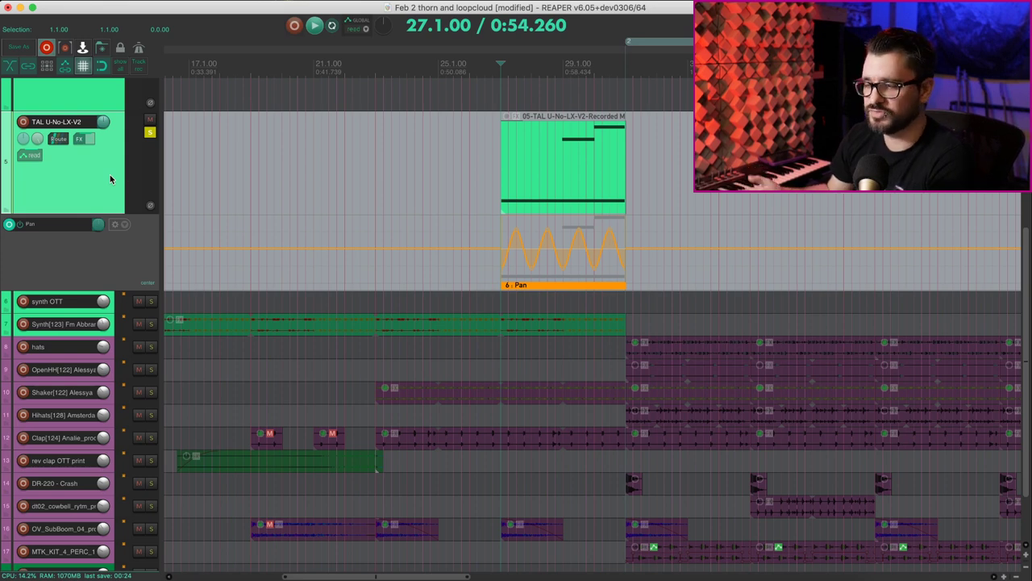
left_click(150, 134)
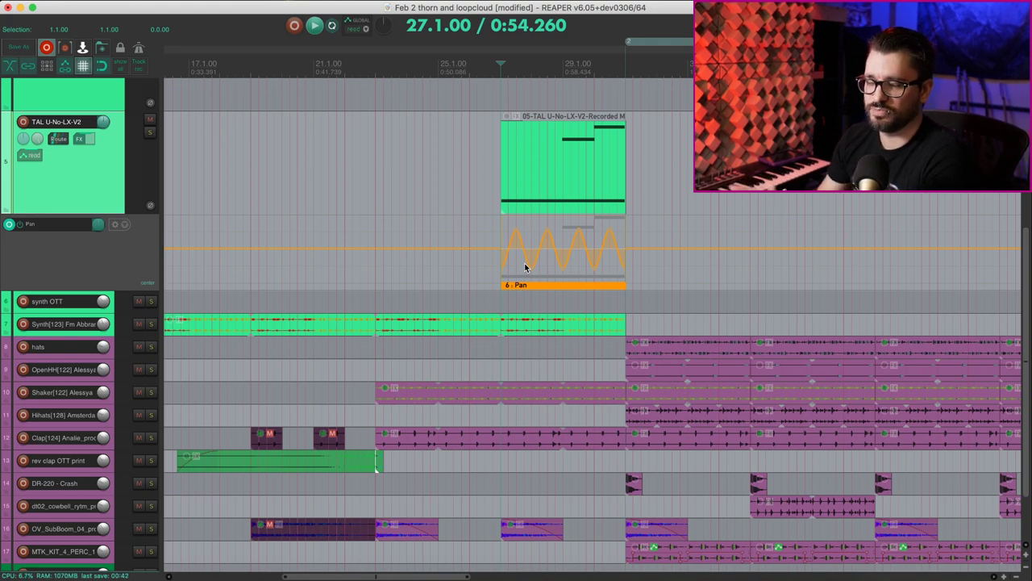
Solo the Shaker track and play it from the start of its clip before bar 25.
scroll(538, 264, "down", 2)
scroll(150, 319, "down", 3)
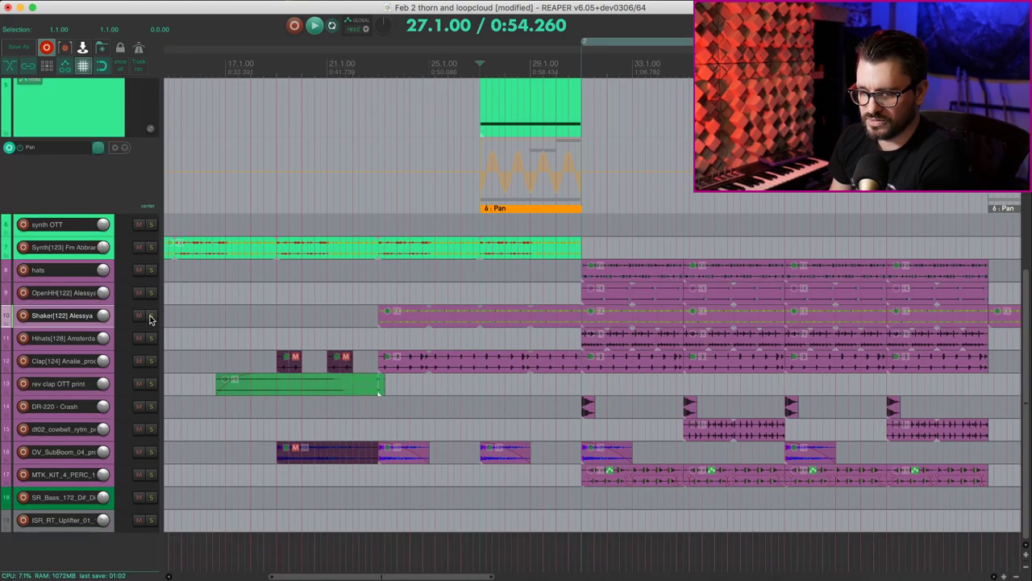
left_click(150, 318)
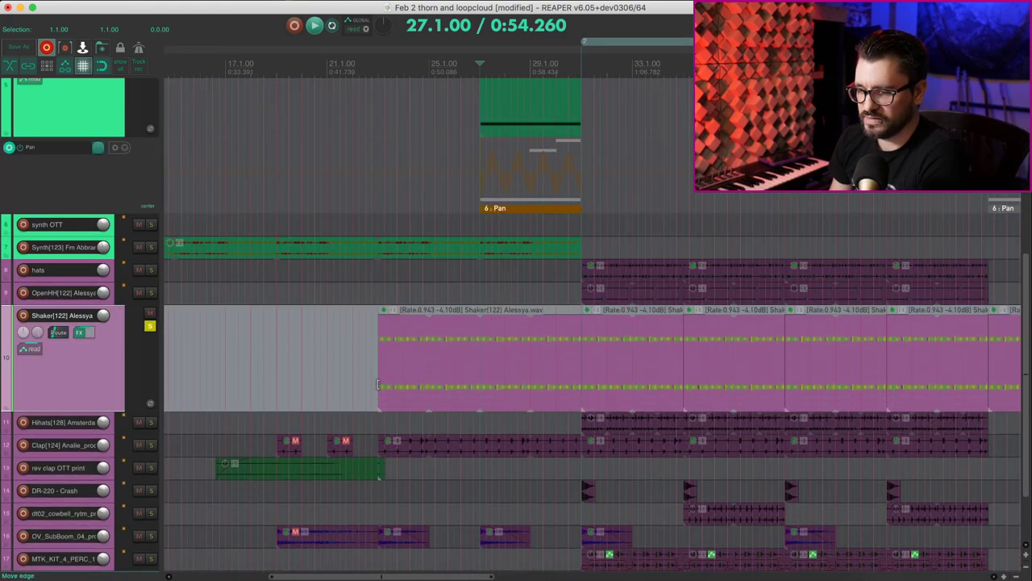
left_click(378, 385)
key("space")
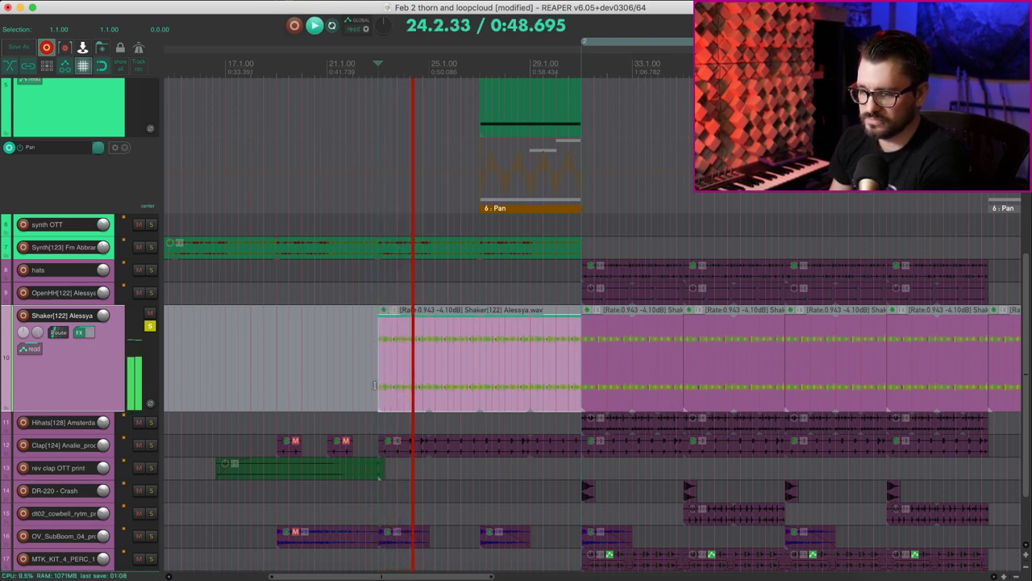
Play the soloed Shaker track from bar 23 with its effects bypassed, and re-enable the effects.
key("space")
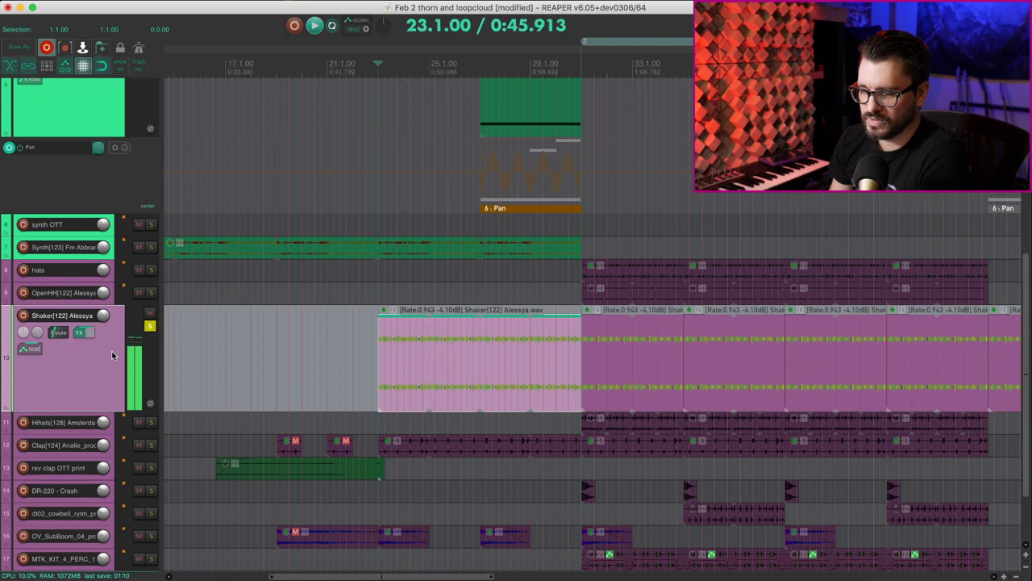
left_click(93, 333)
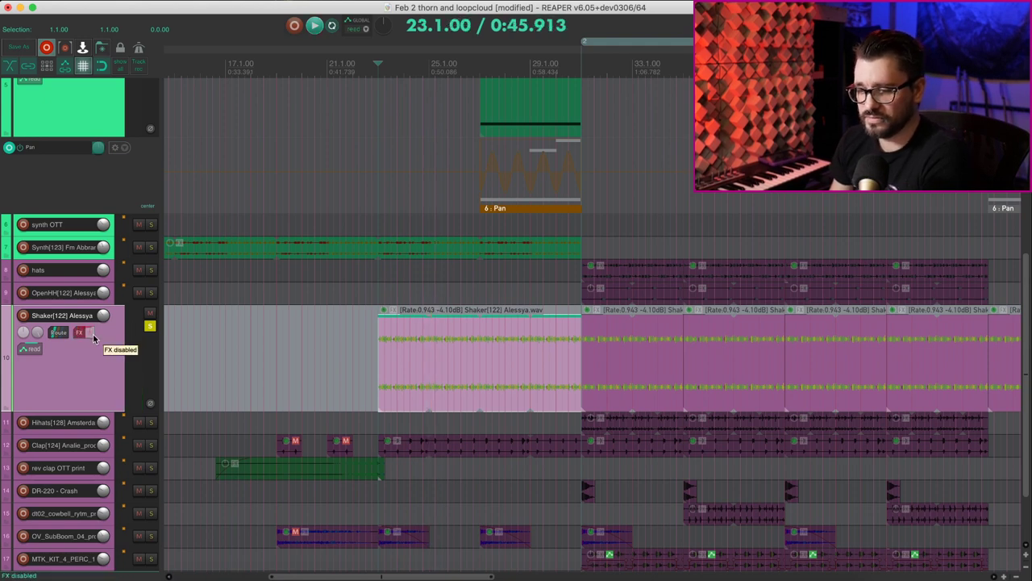
key("space")
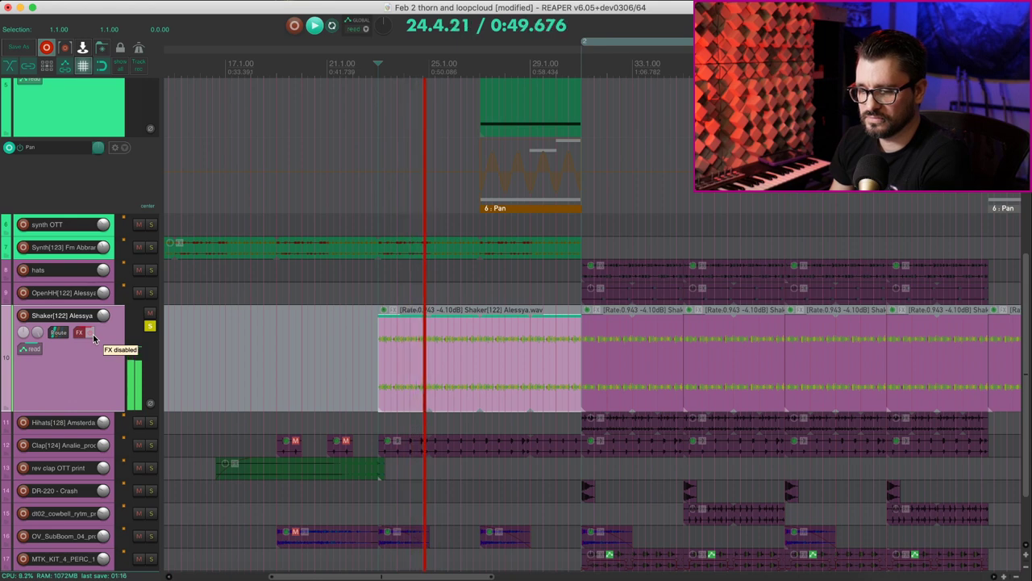
key("space")
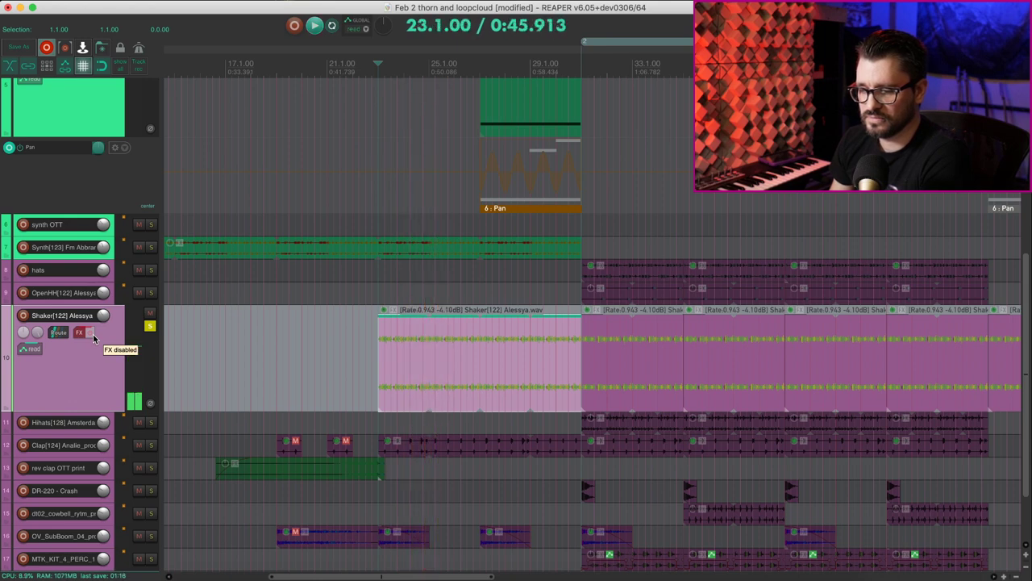
left_click(92, 334)
Open the Shaker track's Byome effect, play the track from bar 23 while watching its modulation, and close the effect window.
left_click(83, 337)
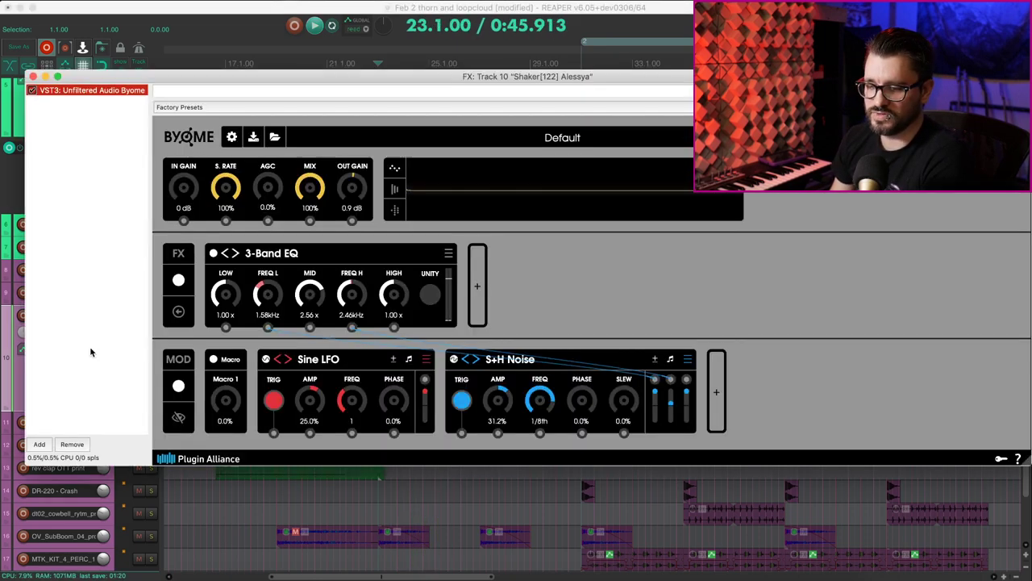
left_click(178, 280)
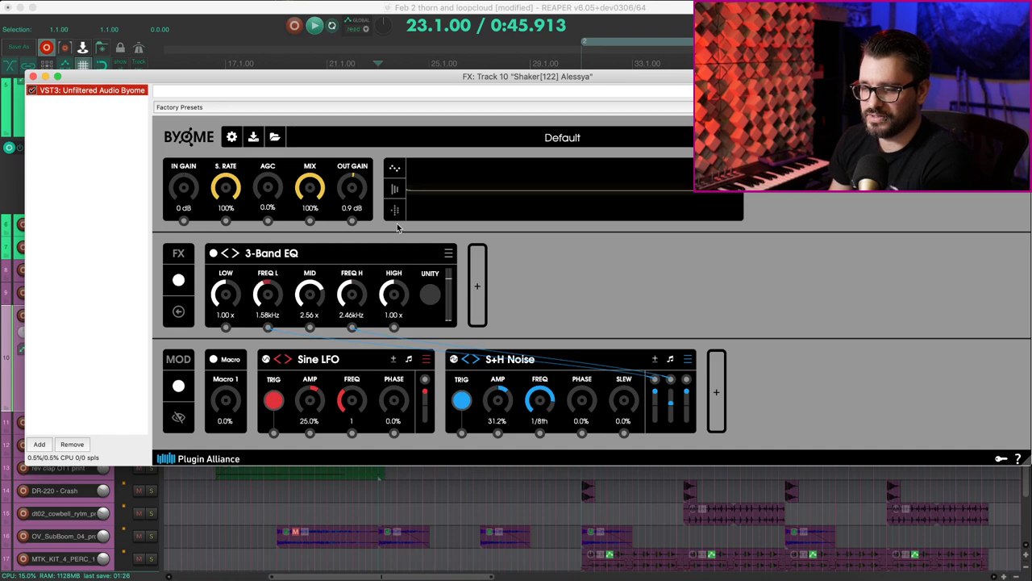
left_click_drag(304, 75, 434, 85)
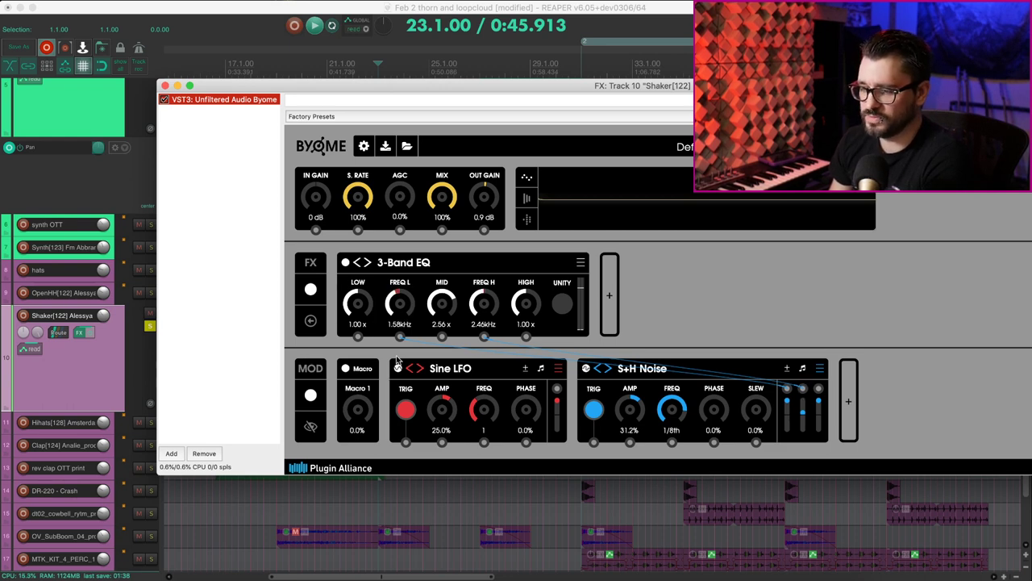
left_click(114, 350)
key("space")
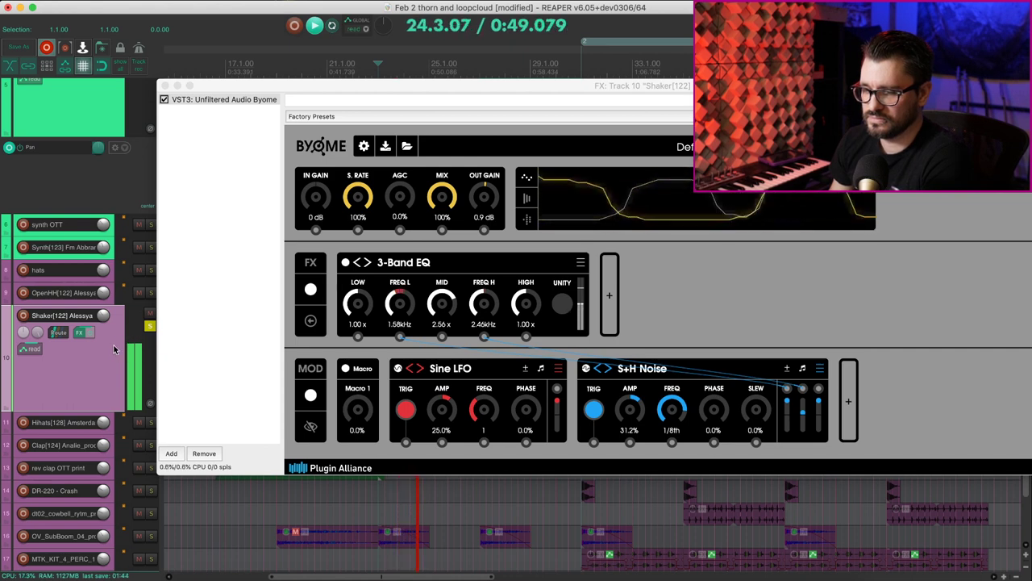
key("space")
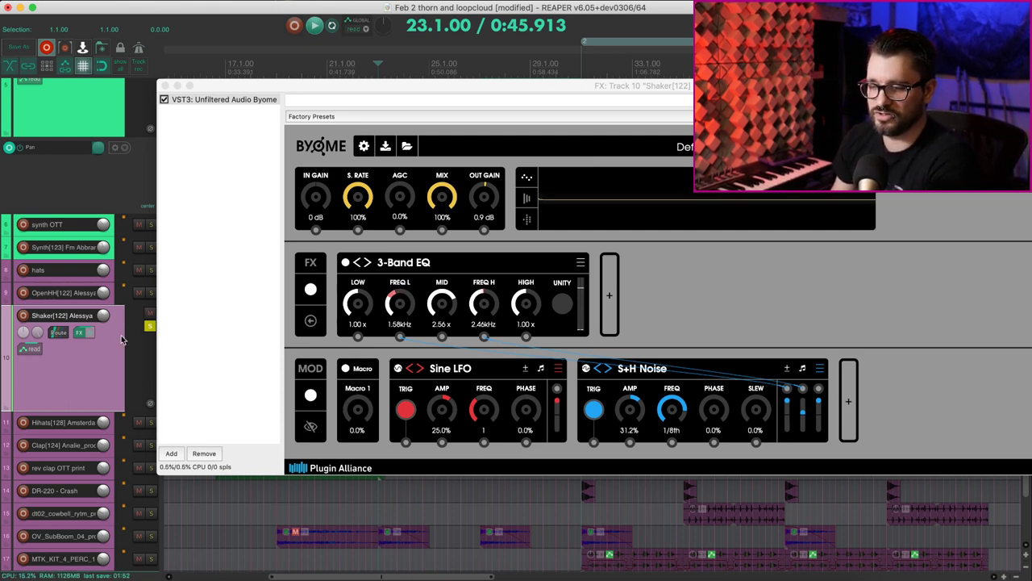
left_click_drag(228, 91, 320, 119)
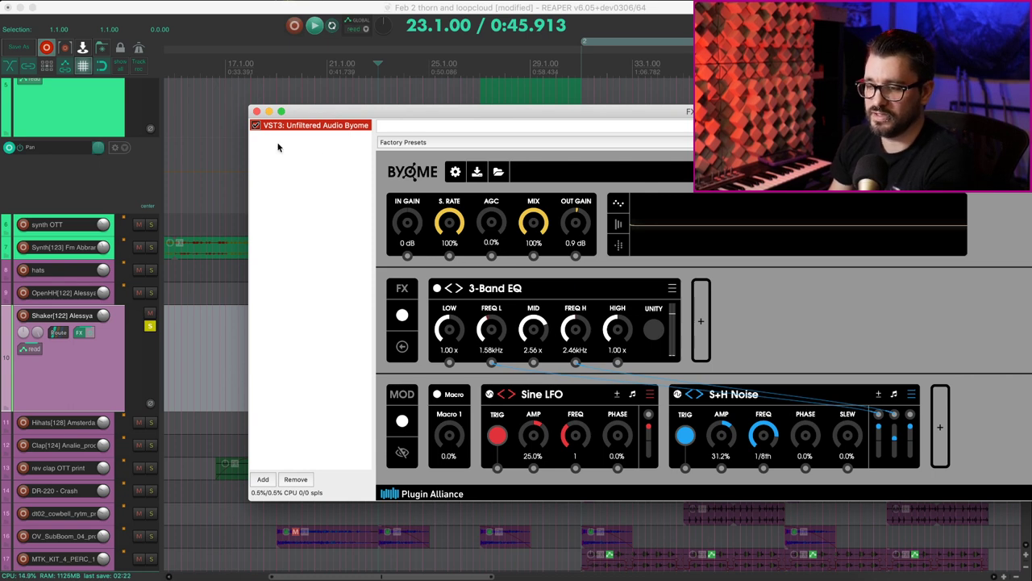
left_click(257, 112)
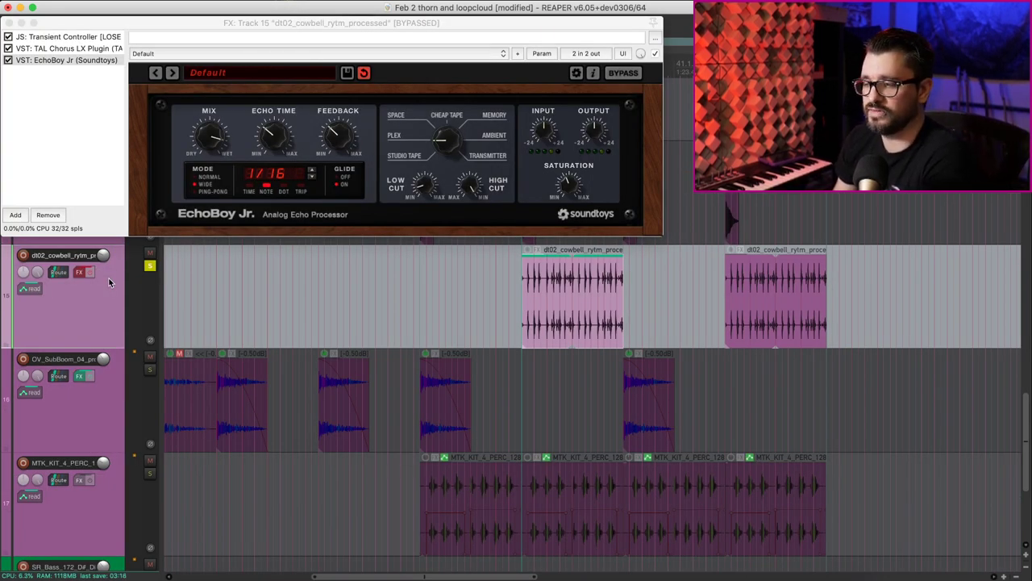
Compare the soloed cowbell track from bar 35 without and with its effects, leaving the effects enabled.
key("space")
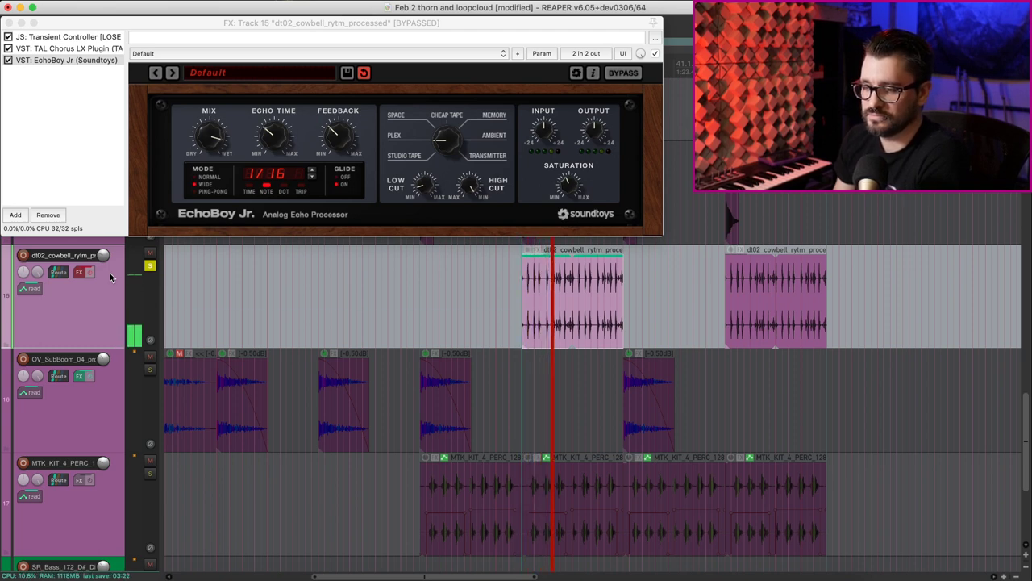
key("space")
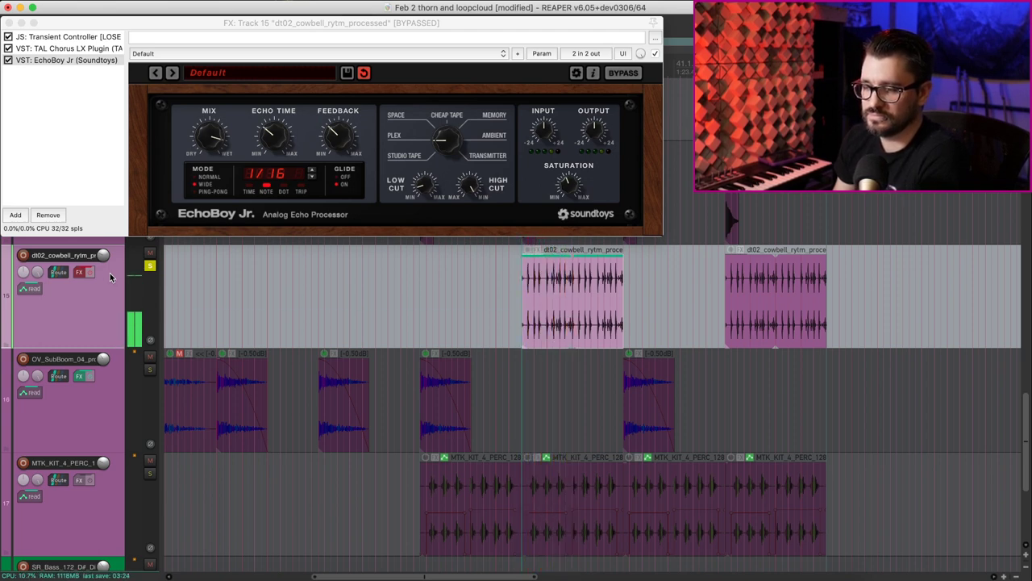
left_click(90, 272)
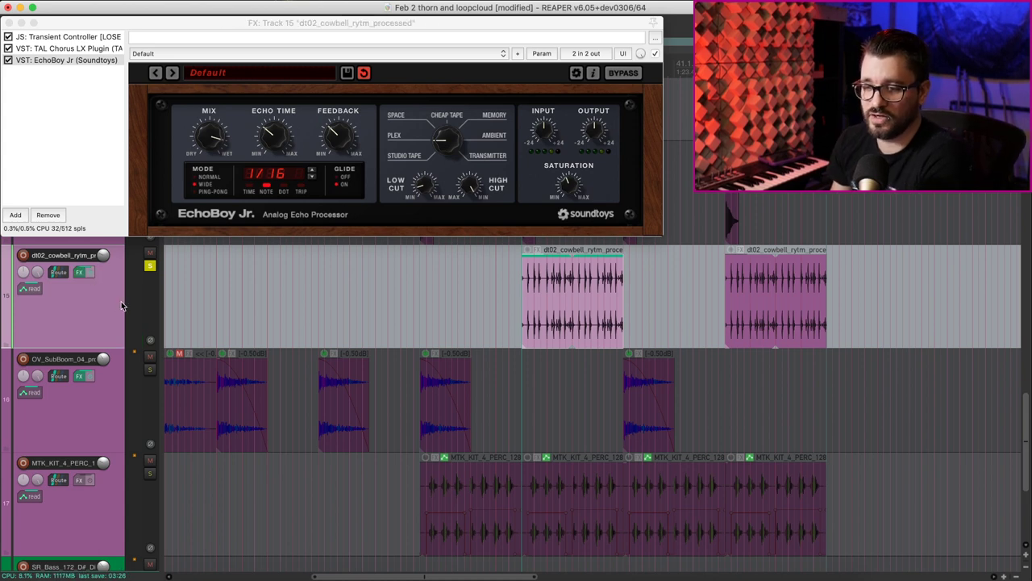
key("space")
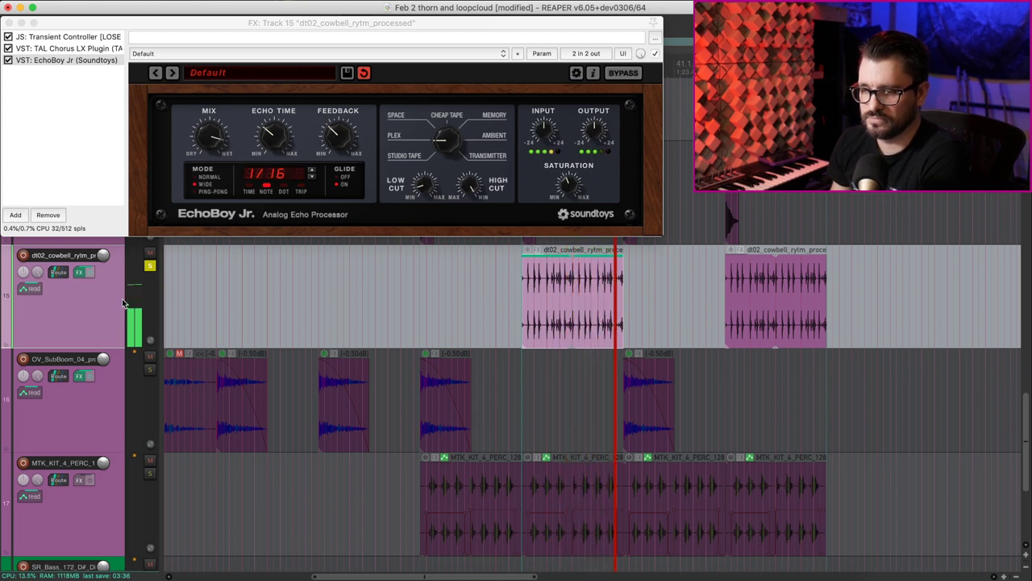
key("space")
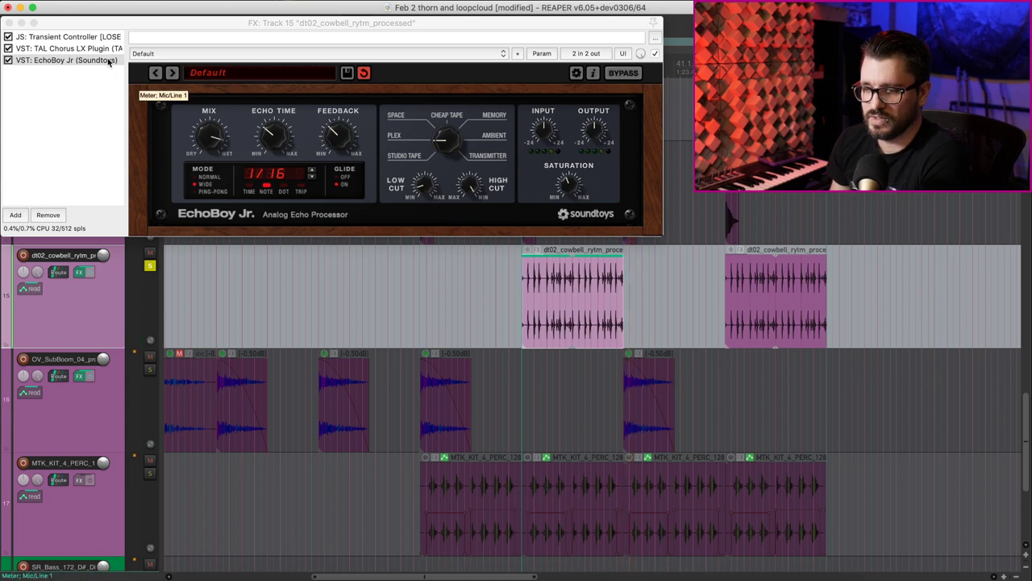
Examine the settings of the cowbell track's Transient Controller, TAL Chorus LX and EchoBoy Jr effects.
left_click(86, 37)
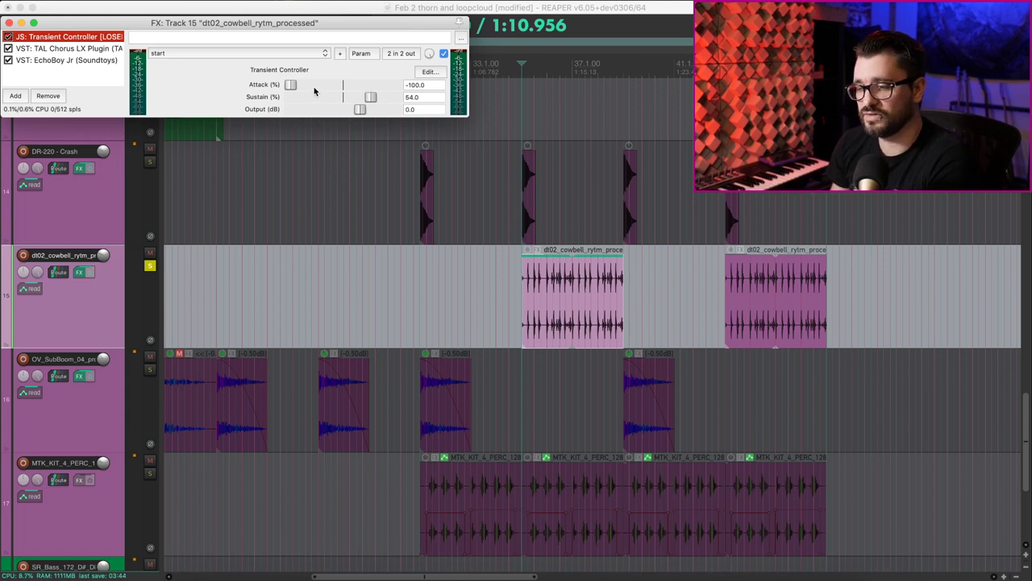
left_click(75, 48)
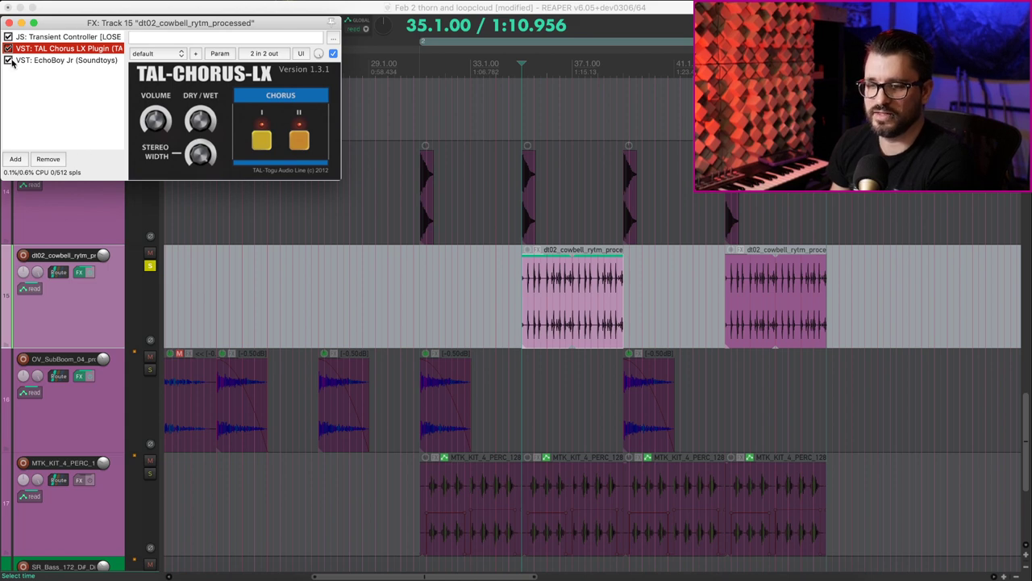
left_click(50, 61)
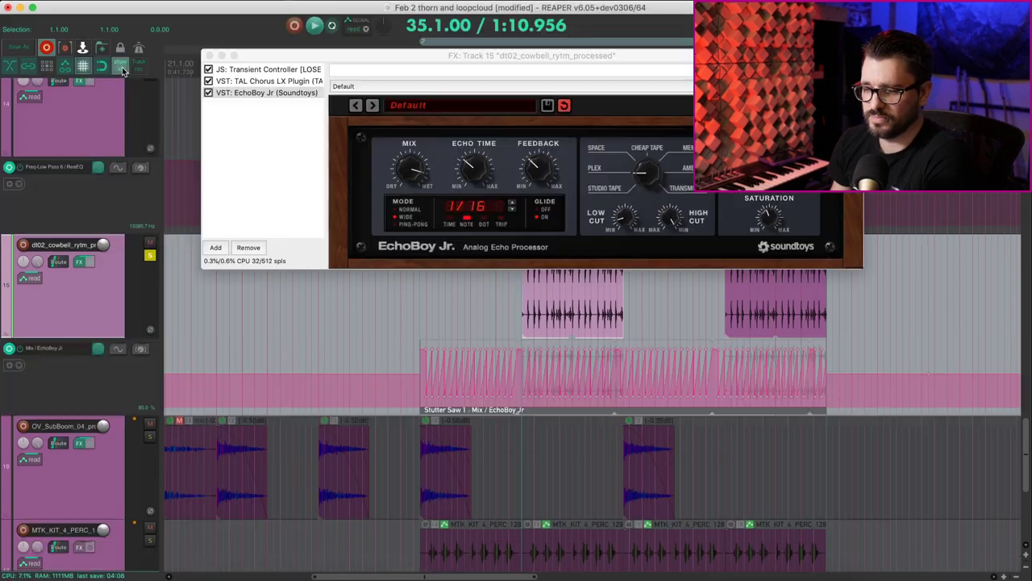
Examine the Stutter Saw 1 item on the cowbell's EchoBoy Jr mix envelope while playing from bar 35, and close the effect window.
left_click(533, 411)
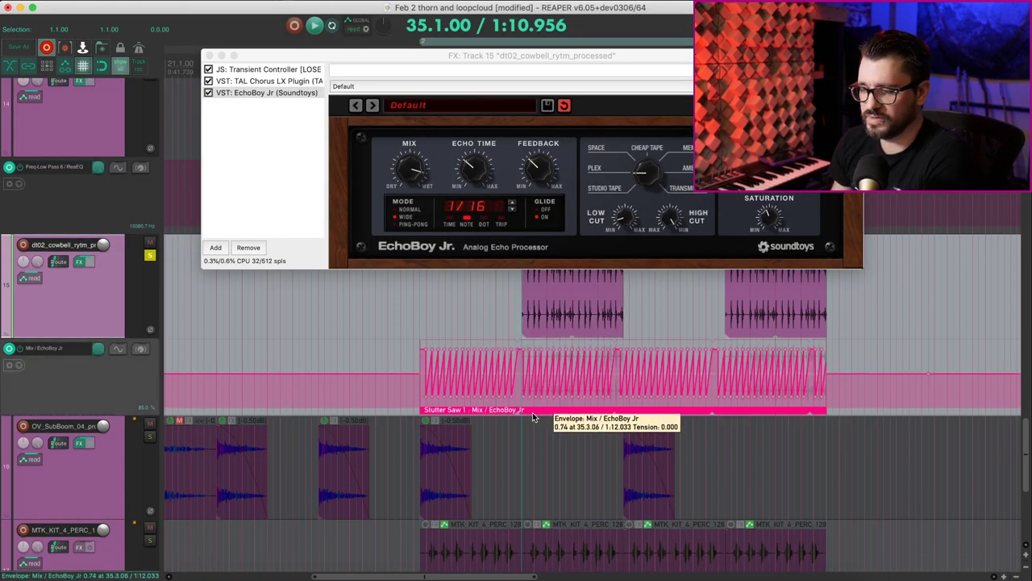
scroll(574, 393, "up", 6)
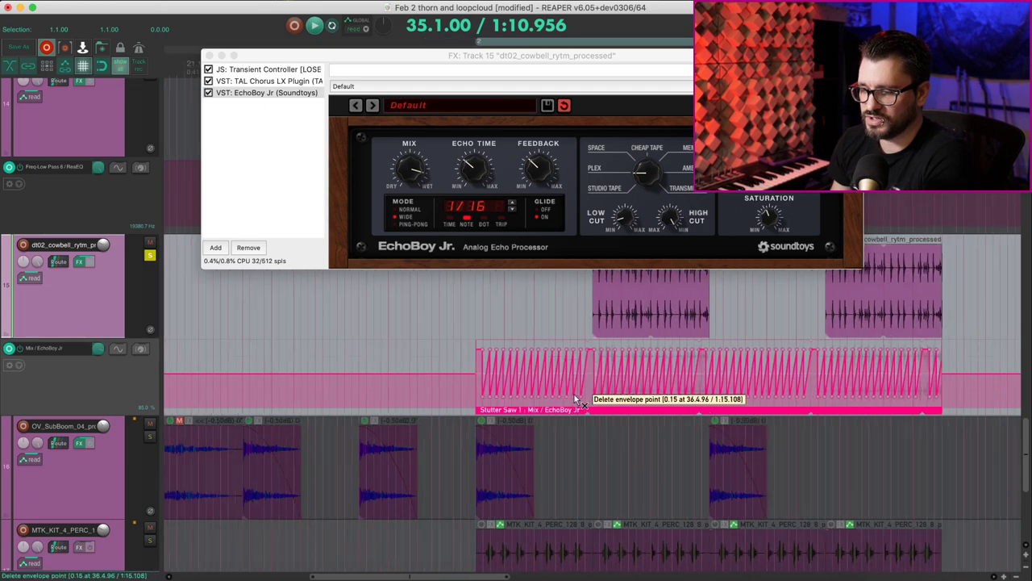
scroll(621, 401, "right", 5)
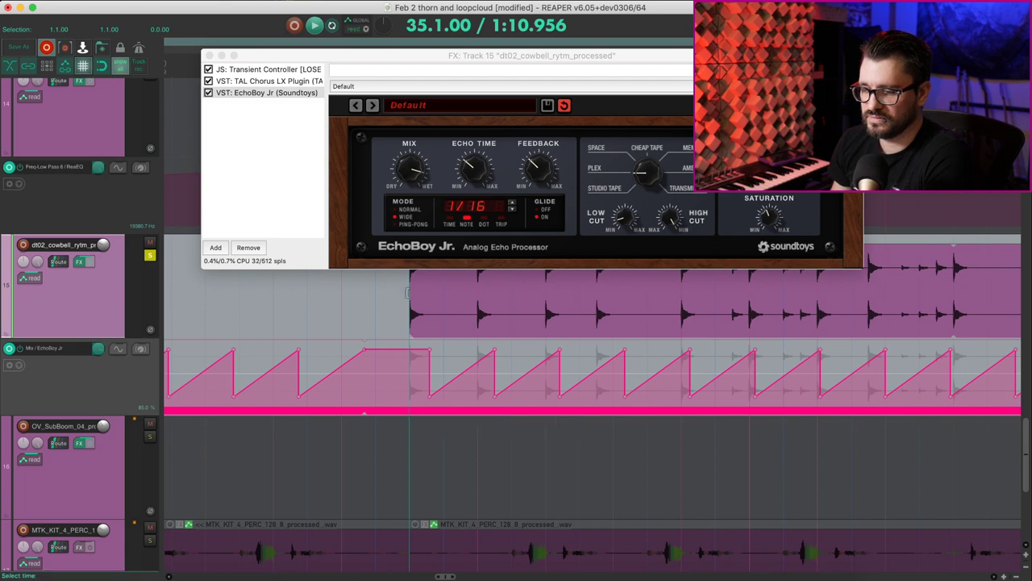
left_click(407, 293)
key("space")
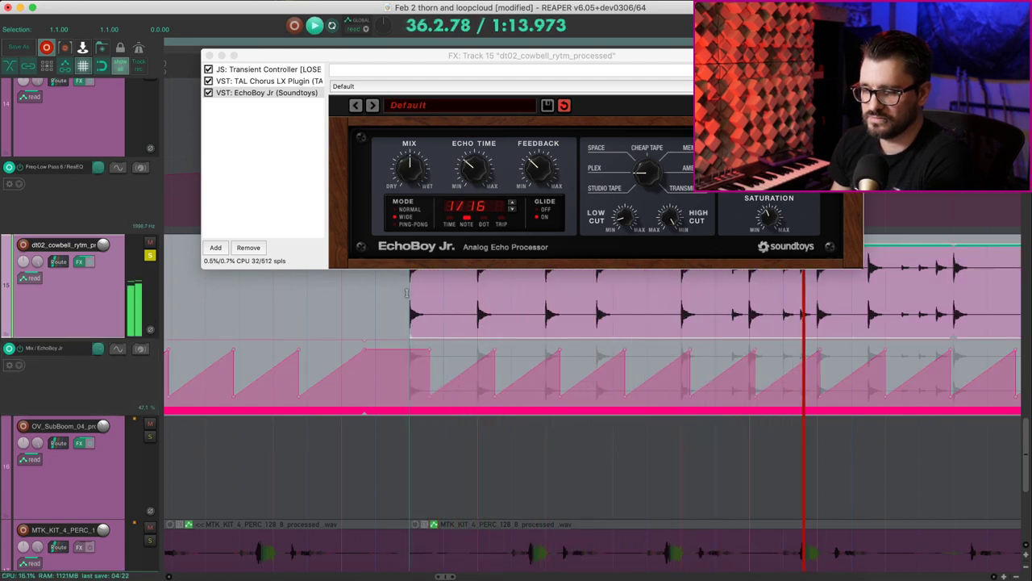
key("space")
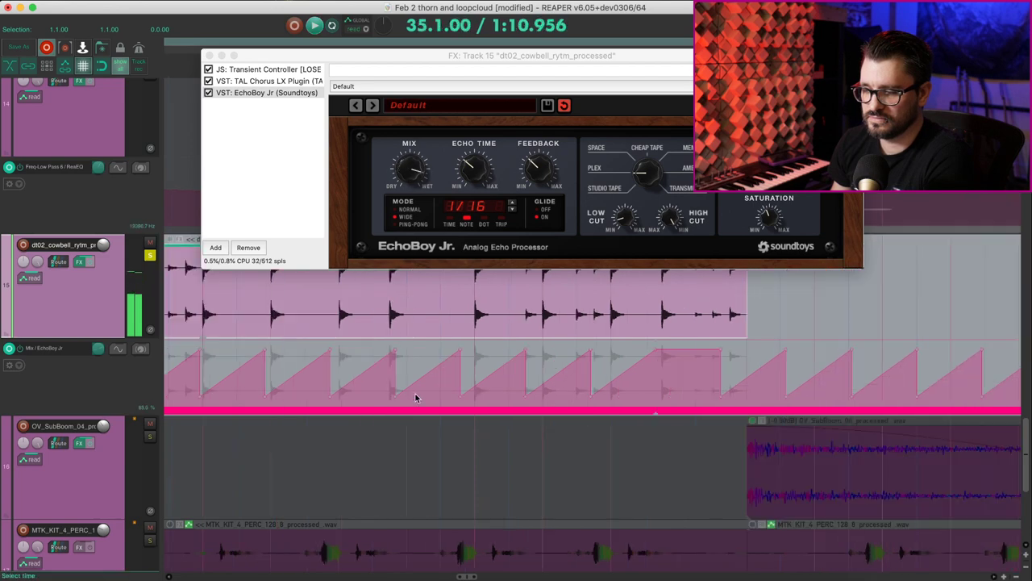
scroll(413, 395, "down", 4)
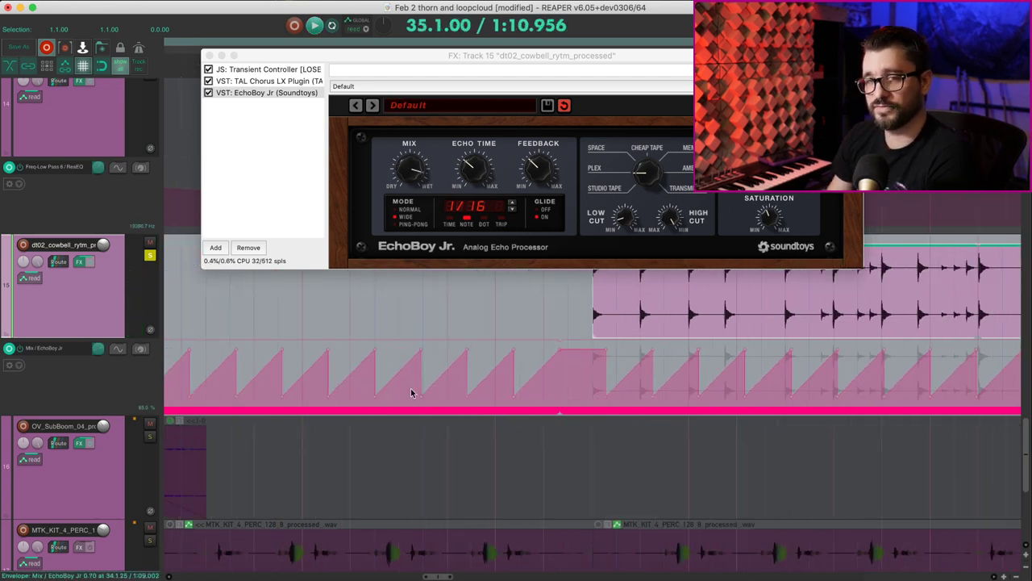
scroll(242, 339, "up", 5)
left_click(209, 55)
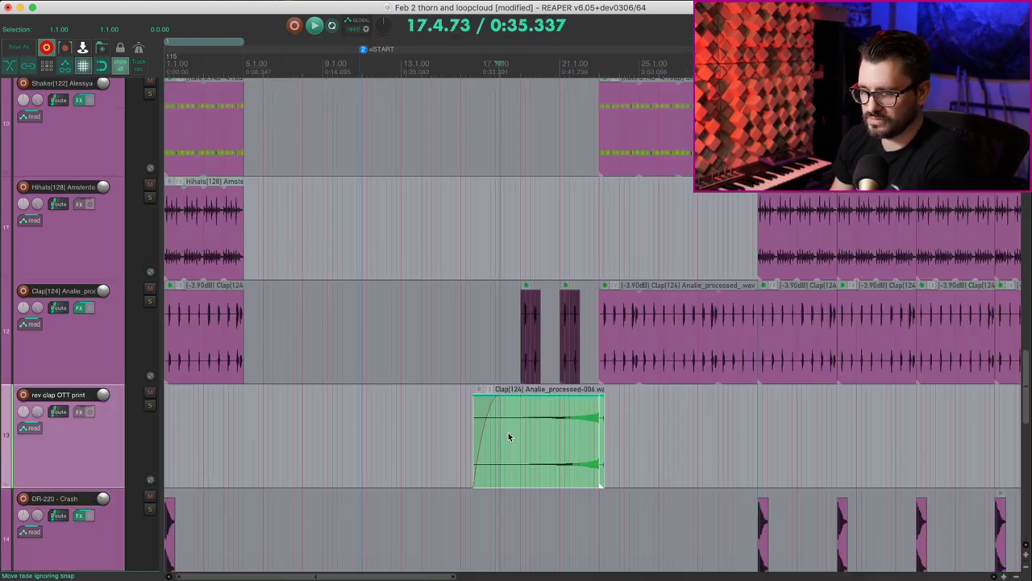
Solo the rev clap OTT print track, play it from bar 19, and take it out of solo.
left_click_drag(509, 433, 407, 446)
scroll(411, 446, "up", 5)
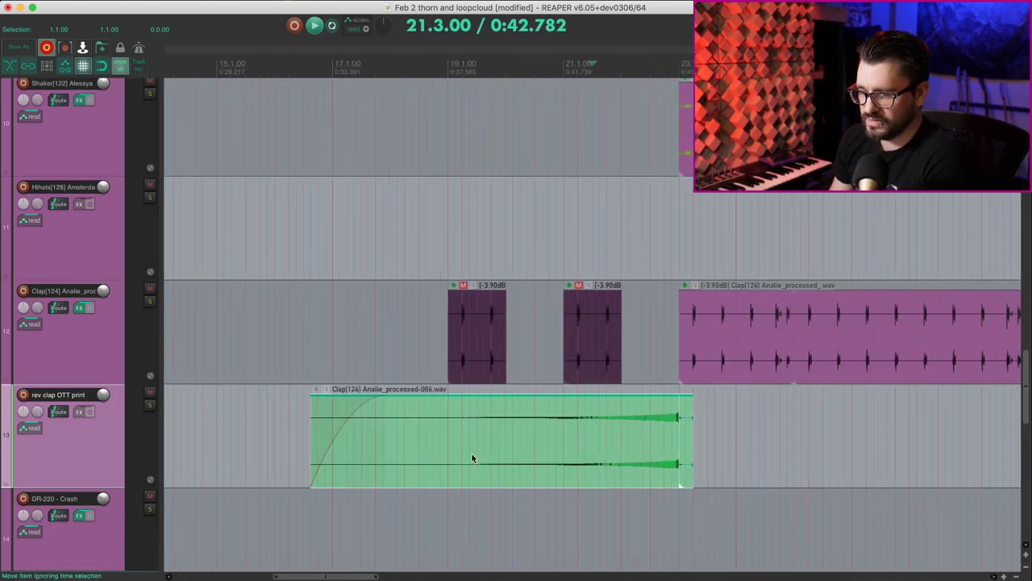
left_click(451, 459)
left_click(448, 461)
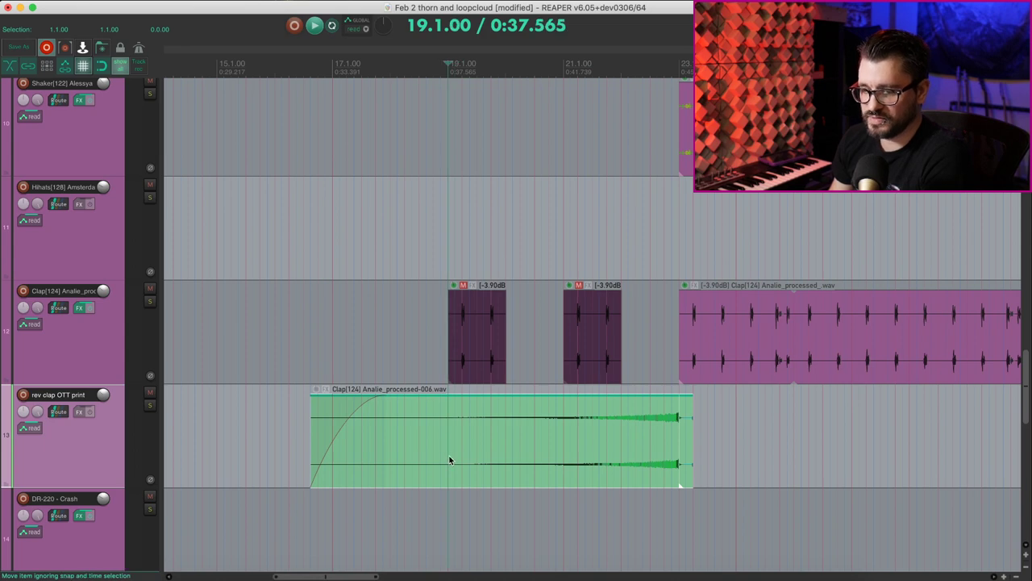
key("space")
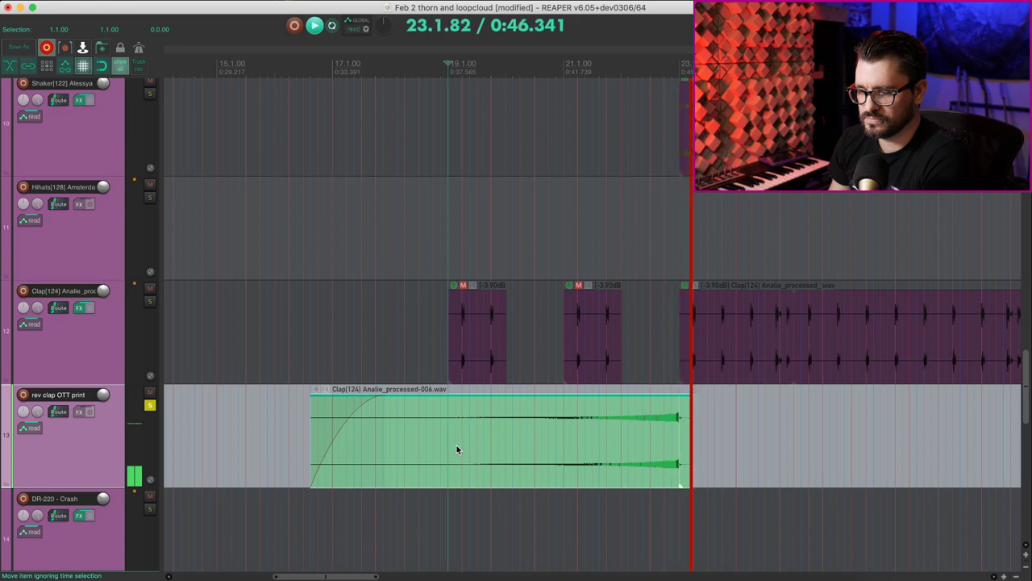
key("space")
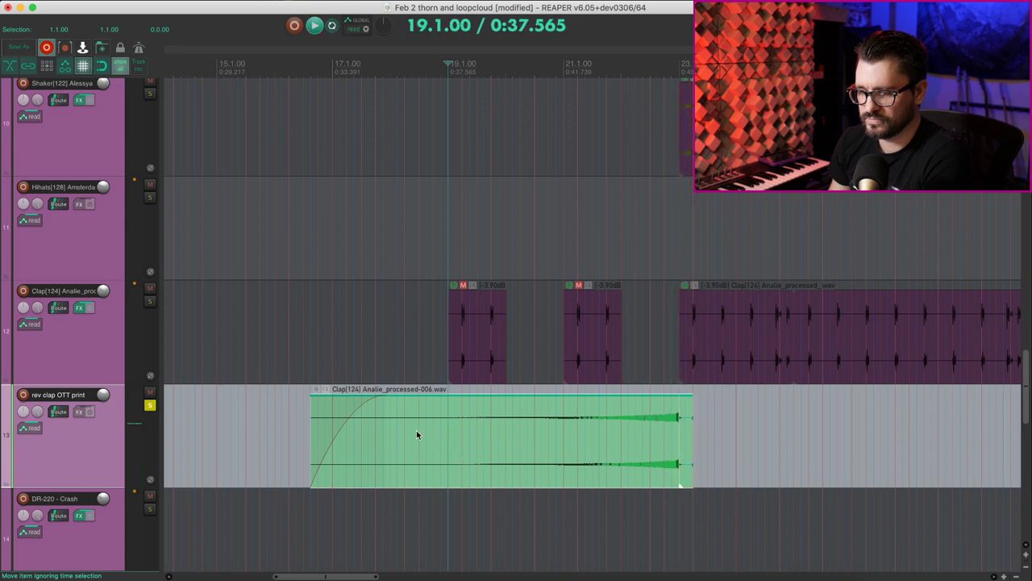
left_click(149, 404)
Open the Clap track's effects at the AIR Compressor and move the window clear of the track's controls.
left_click(78, 308)
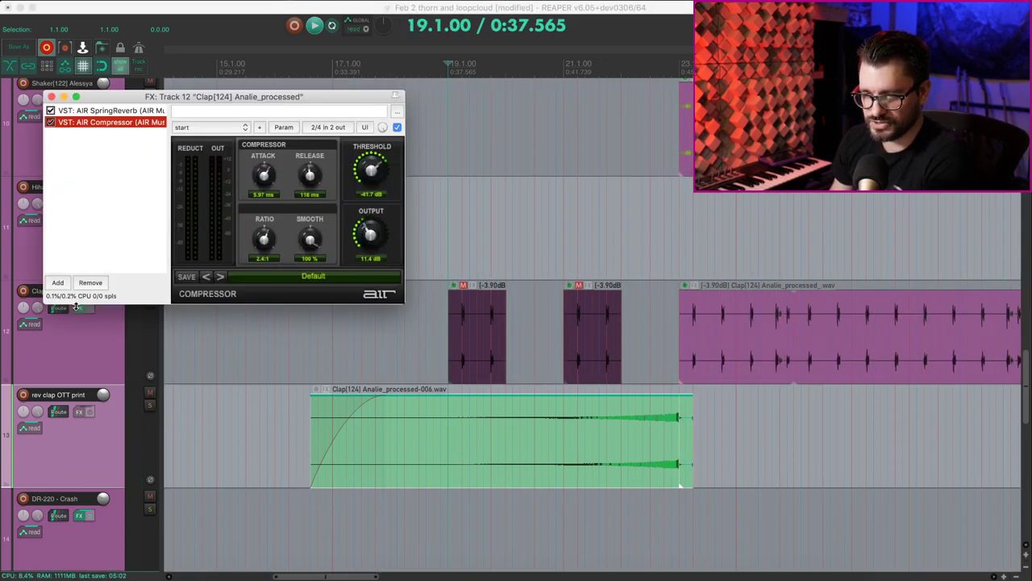
left_click(83, 328)
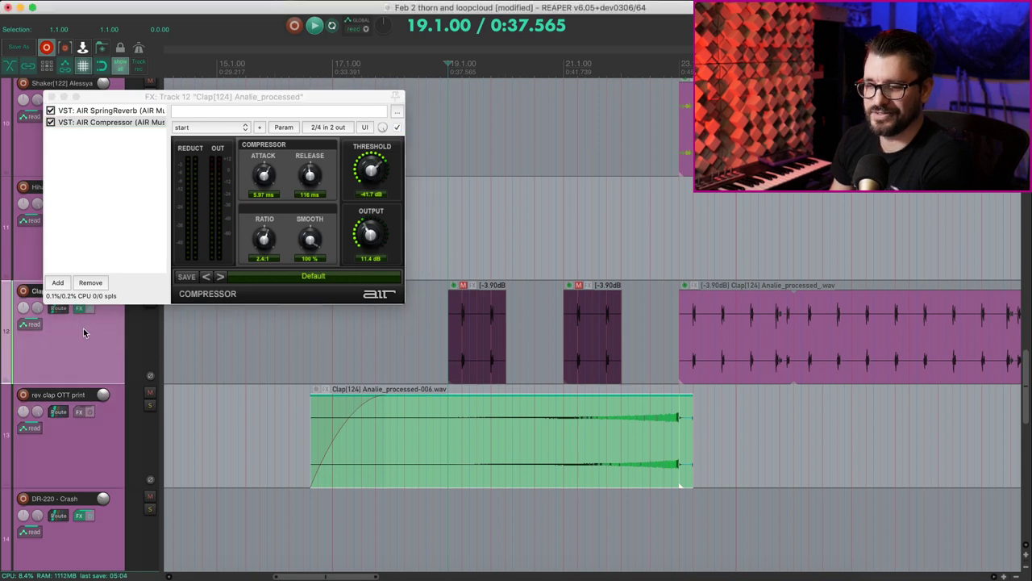
left_click_drag(142, 100, 207, 53)
Unmute the clap clip at bar 21, solo the Clap track and play it from the clip's start.
left_click(584, 342)
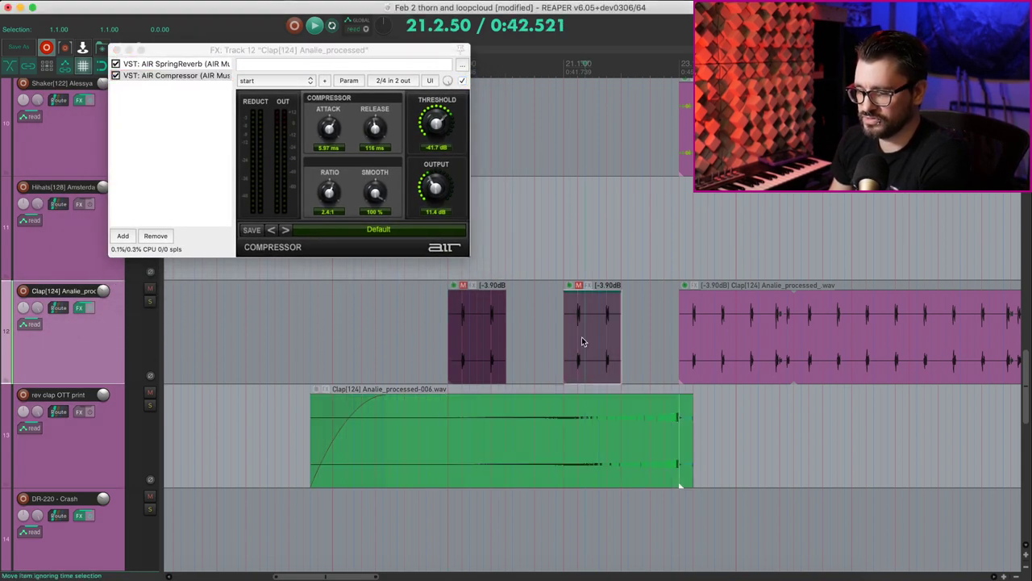
key("alt+m")
left_click(569, 344)
key("F6")
key("space")
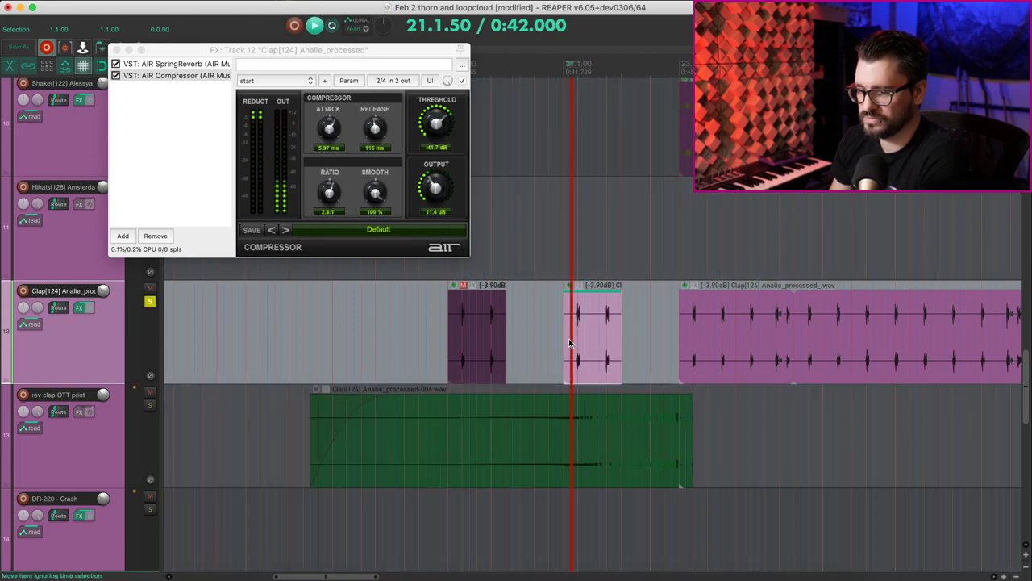
key("space")
key("space")
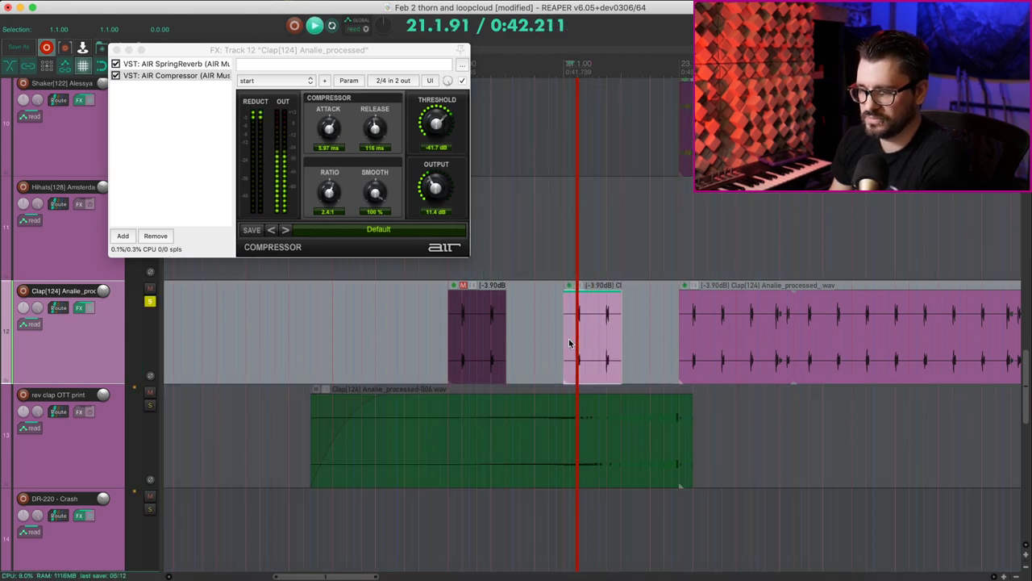
Stop playback, add Xfer OTT after the AIR Compressor on the Clap track, and duplicate it into a chain of eight instances.
key("space")
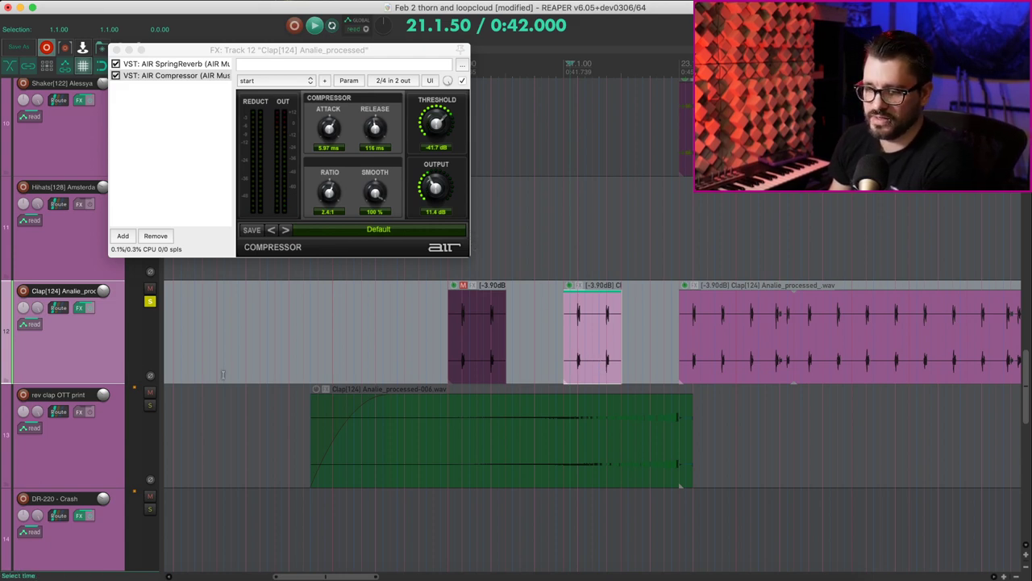
left_click(123, 236)
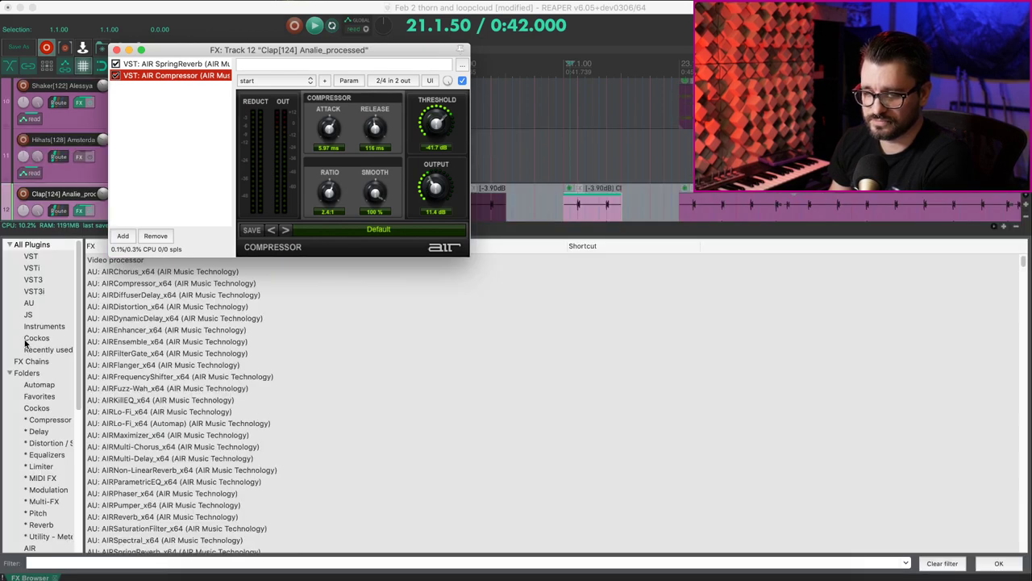
left_click_drag(133, 330, 206, 213)
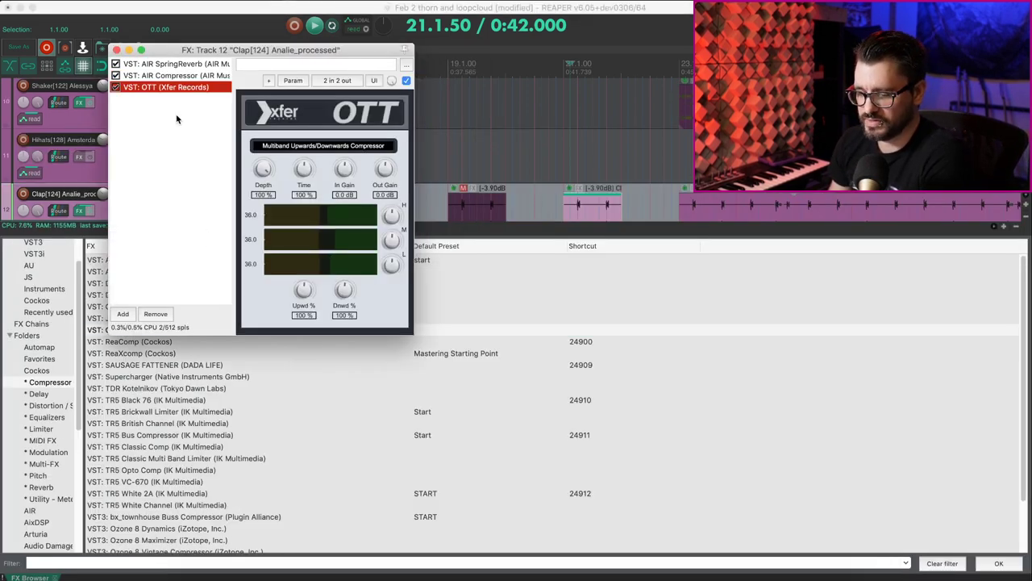
key("super+v")
key("super+v")
key("super+v")
key("super+v")
key("super+v")
key("super+v")
key("super+v")
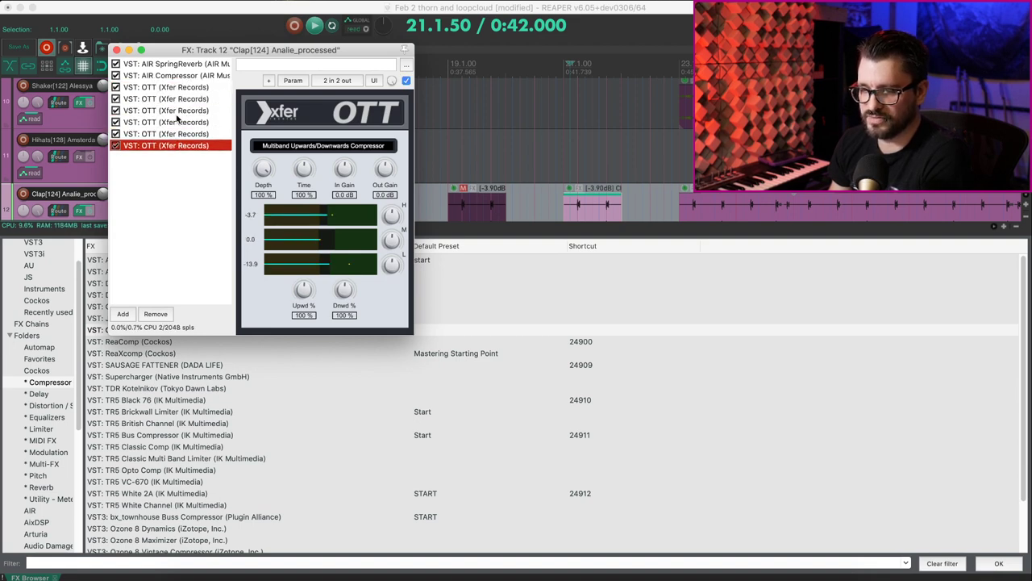
Play the bar 21 clap through the OTT chain, stop, and remove all eight OTT instances.
key("space")
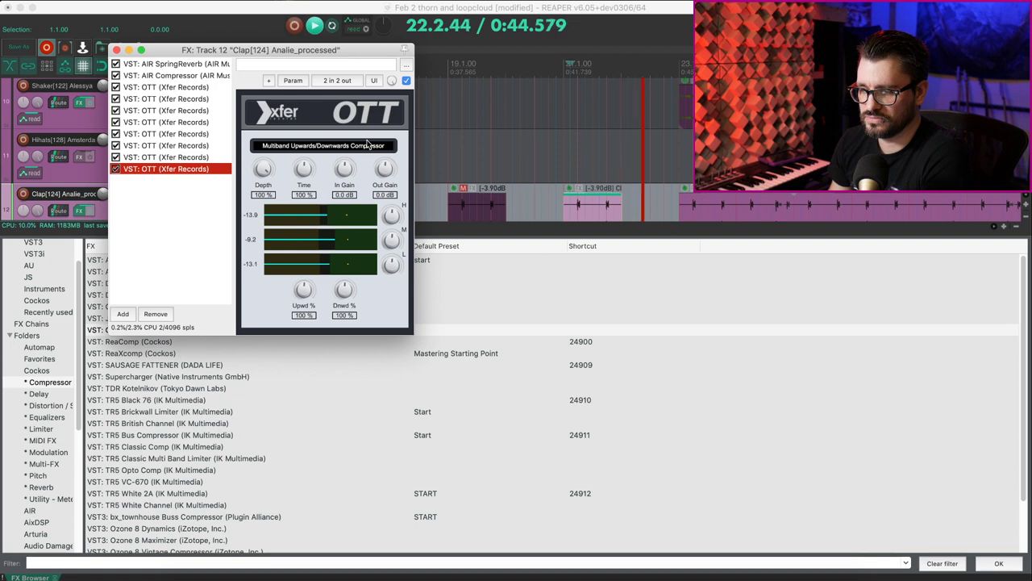
key("space")
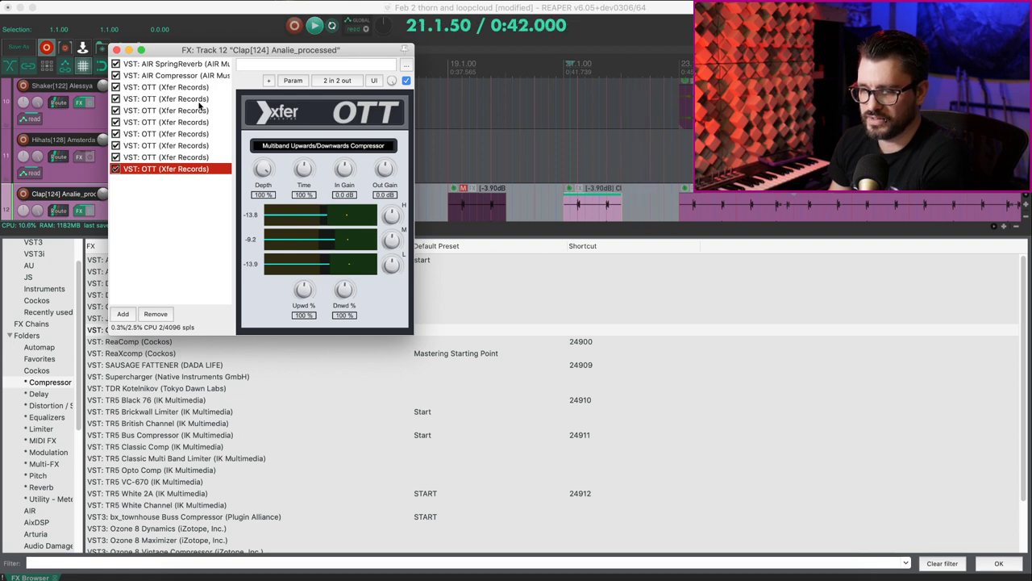
left_click(201, 88, "shift")
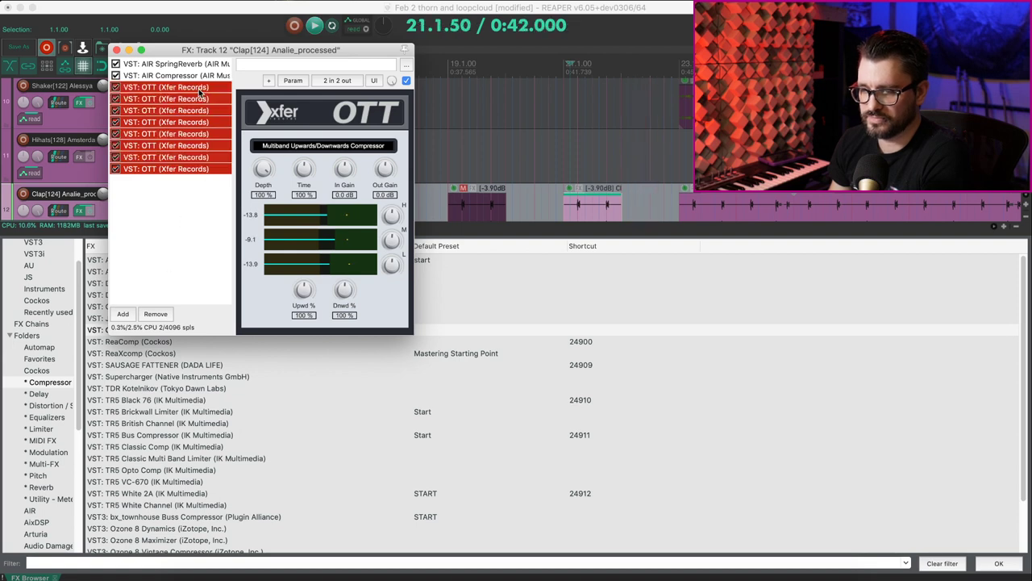
left_click(154, 314)
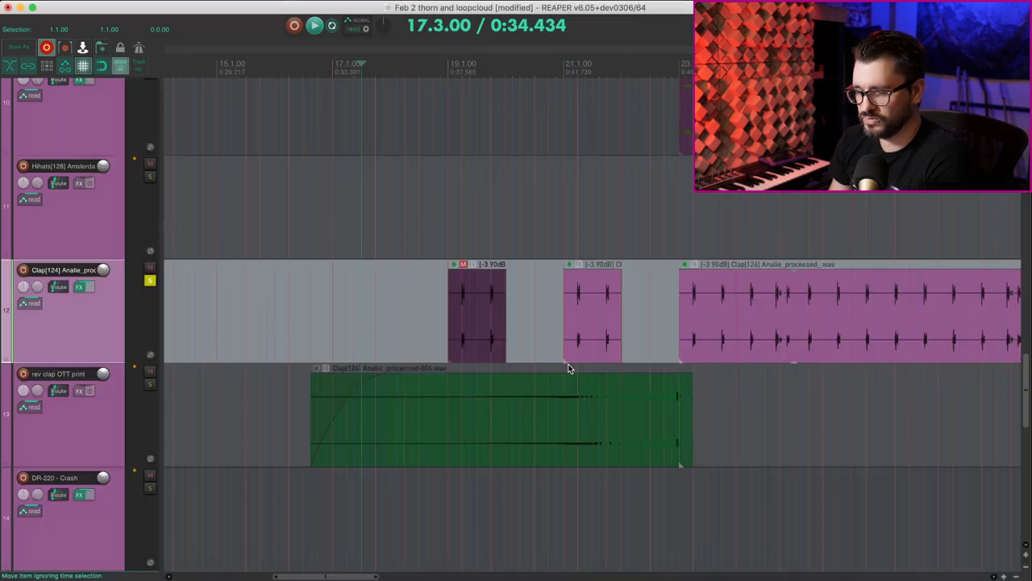
Take the Clap track out of solo and select the rev clap OTT print item beneath the clap clip at bar 21.
scroll(571, 371, "down", 2)
left_click(598, 367)
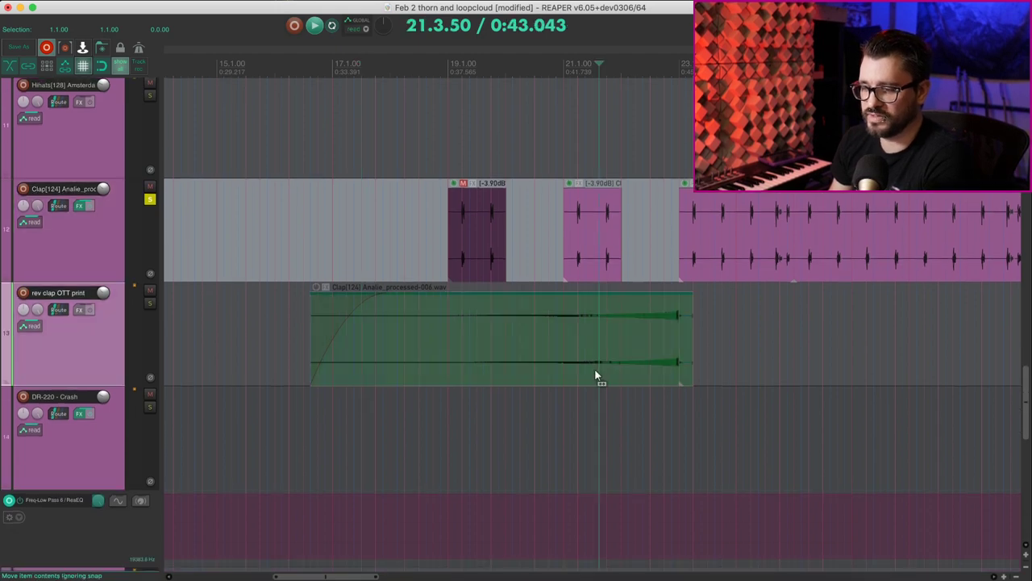
scroll(596, 375, "down", 2)
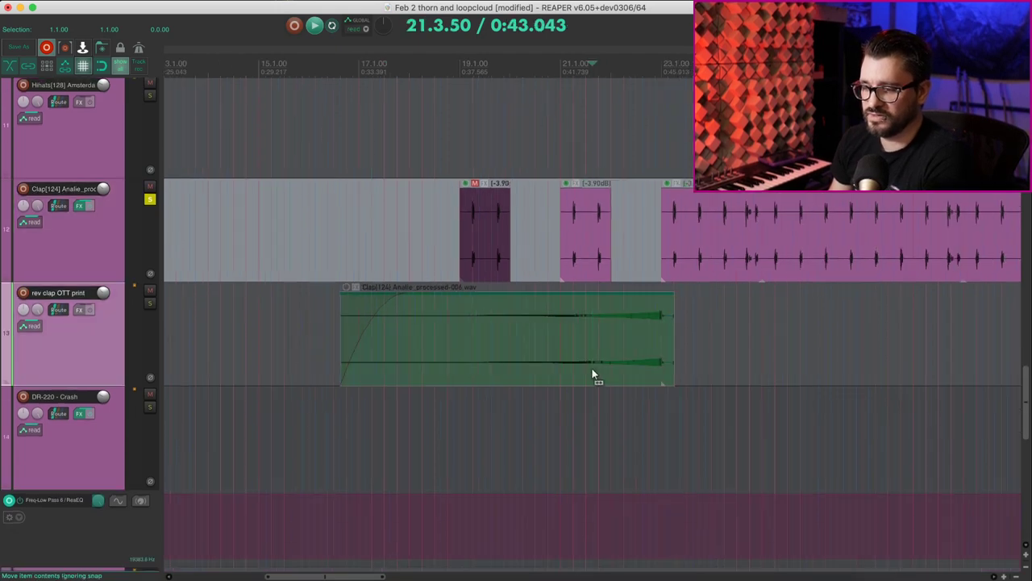
left_click(153, 200)
scroll(484, 283, "right", 3)
left_click(474, 256)
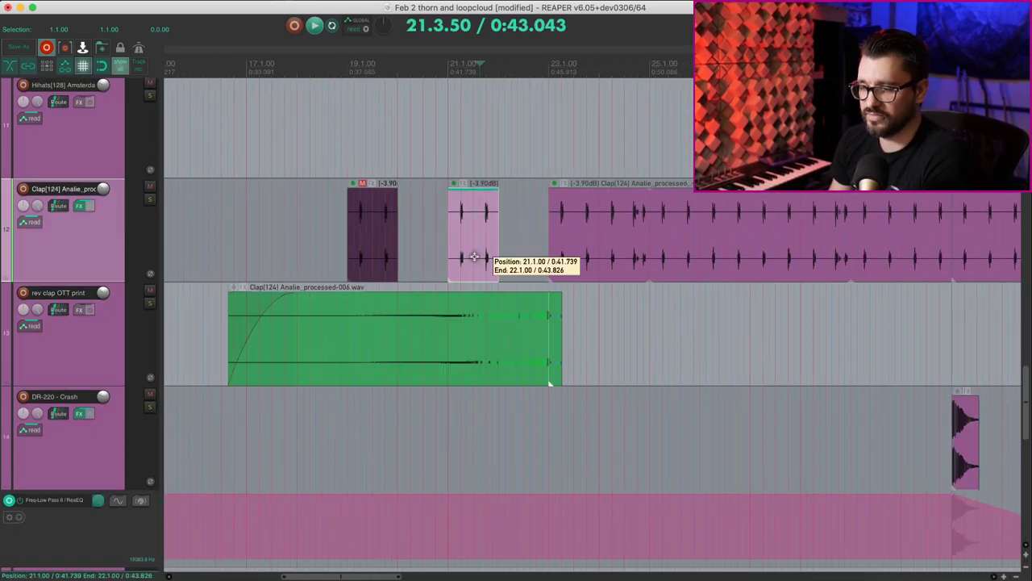
left_click(463, 336)
Select the DS Thorn-002 item at bar 59 on the synth OTT track, solo the track and play the item from its start.
scroll(464, 336, "down", 6)
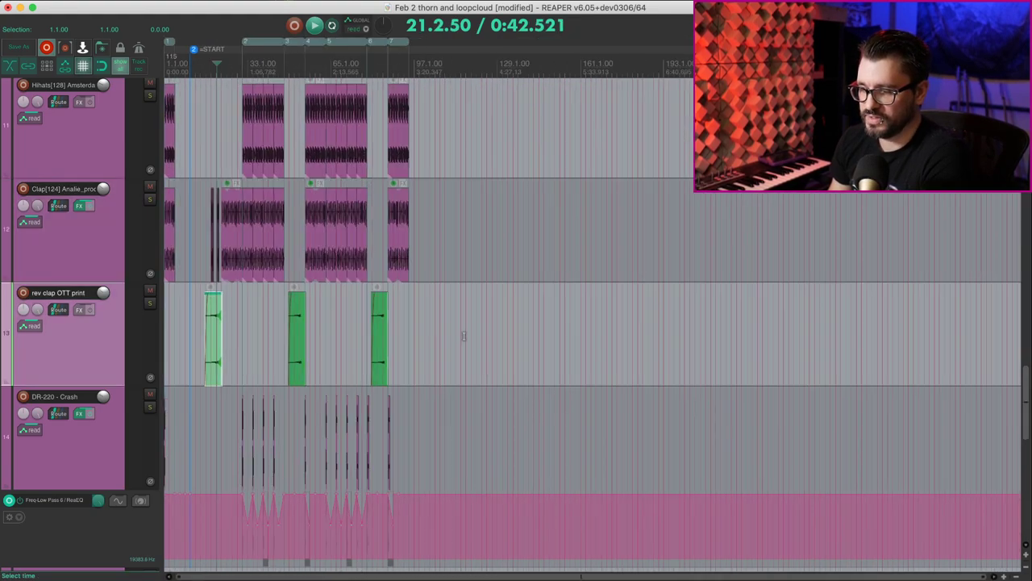
scroll(463, 337, "up", 5)
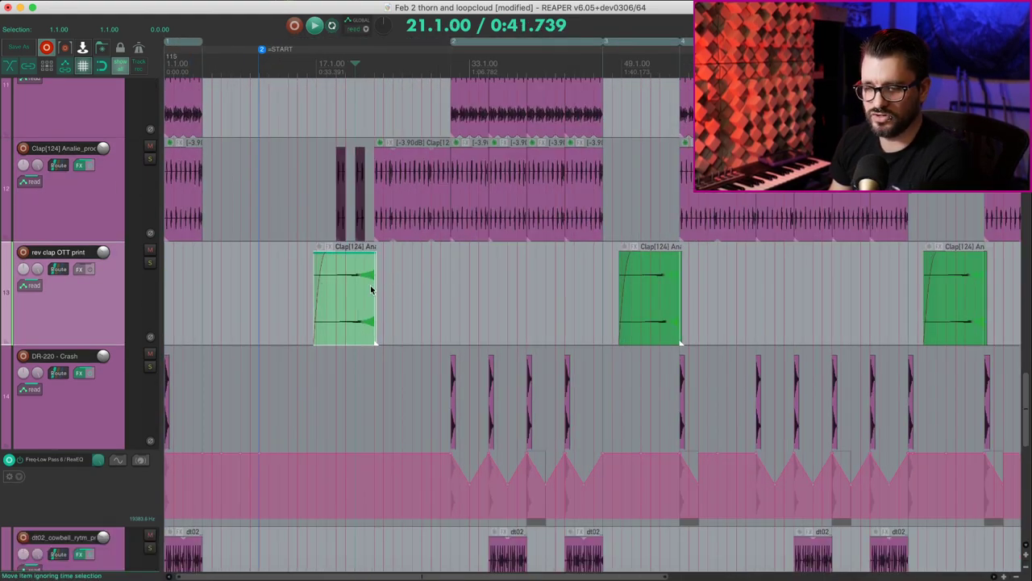
scroll(370, 284, "right", 2)
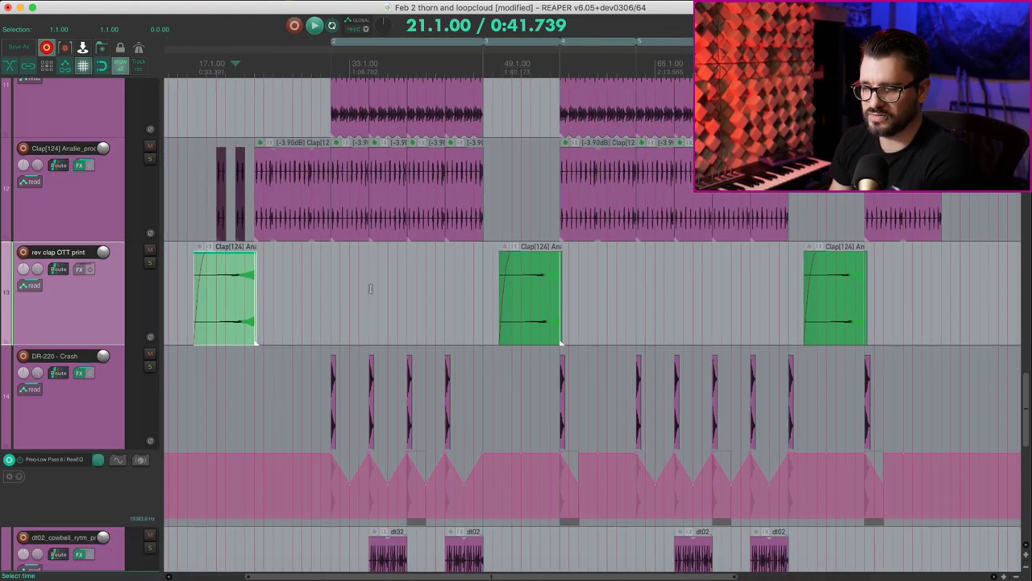
scroll(366, 293, "up", 10)
scroll(366, 296, "down", 2)
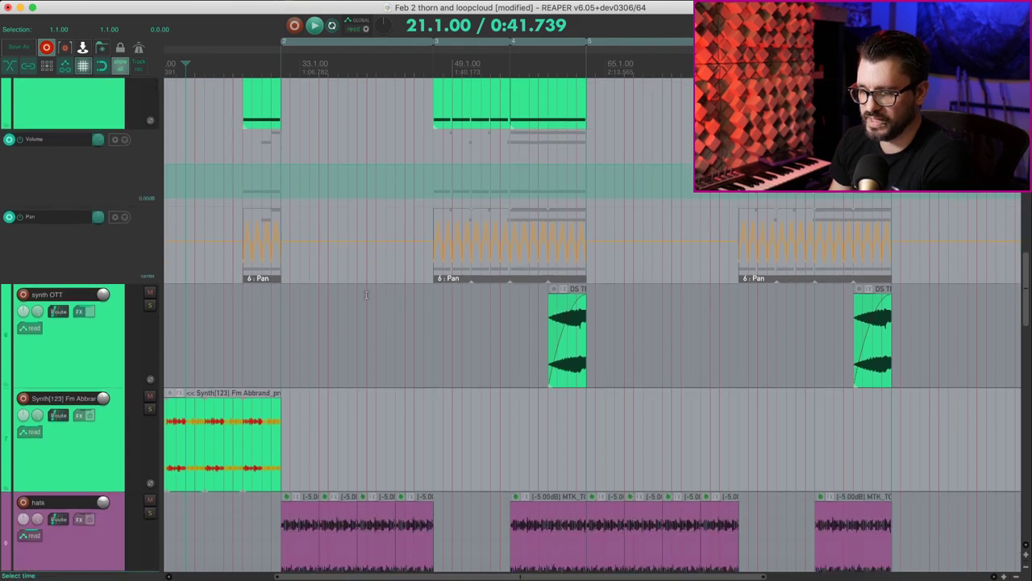
left_click(557, 340)
left_click(571, 367)
scroll(569, 367, "up", 10)
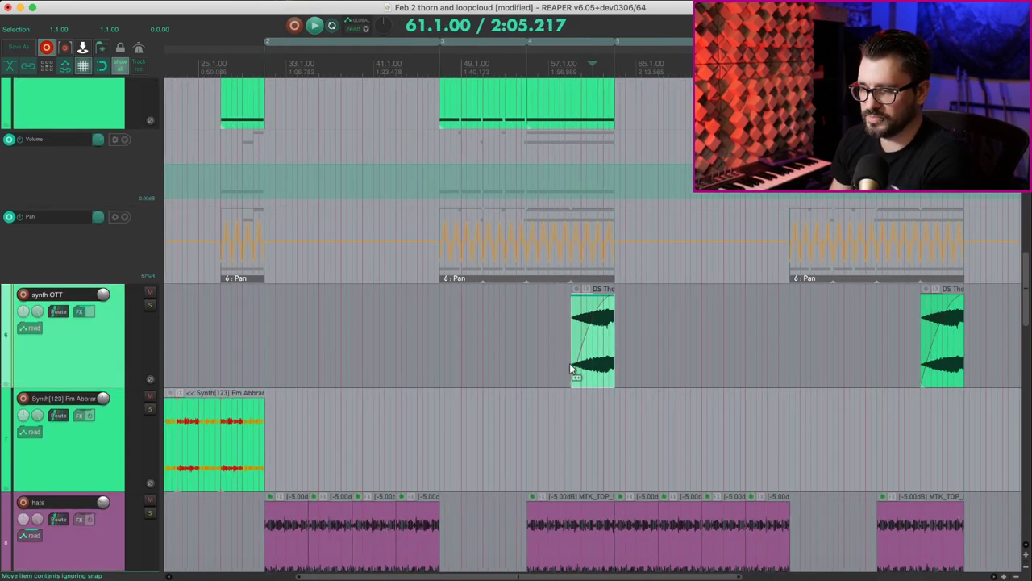
scroll(569, 367, "down", 5)
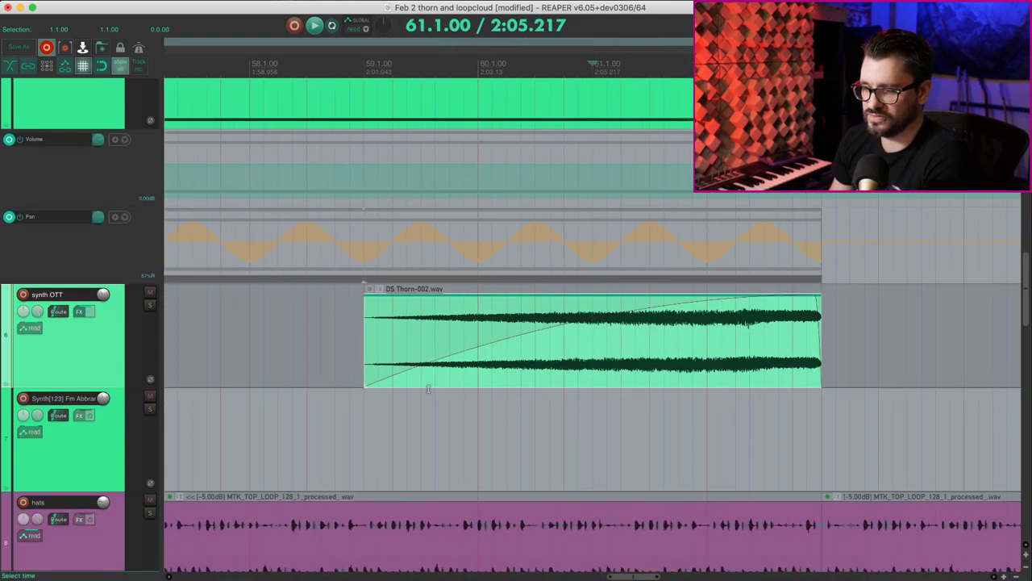
left_click(364, 382)
key("F6")
key("space")
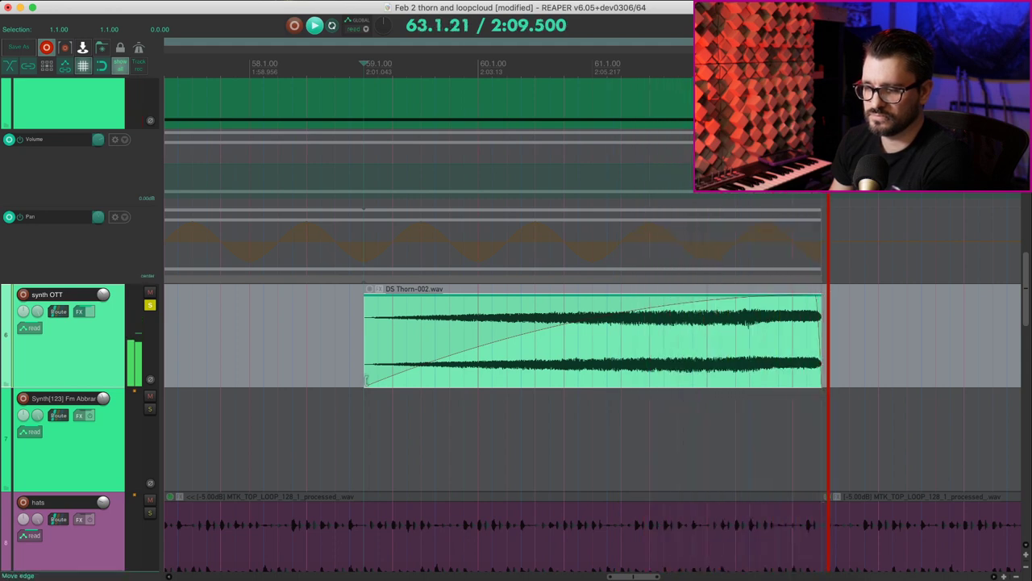
Open the synth OTT track's effects to view its ReaEQ curve, and close the effect window.
left_click(79, 312)
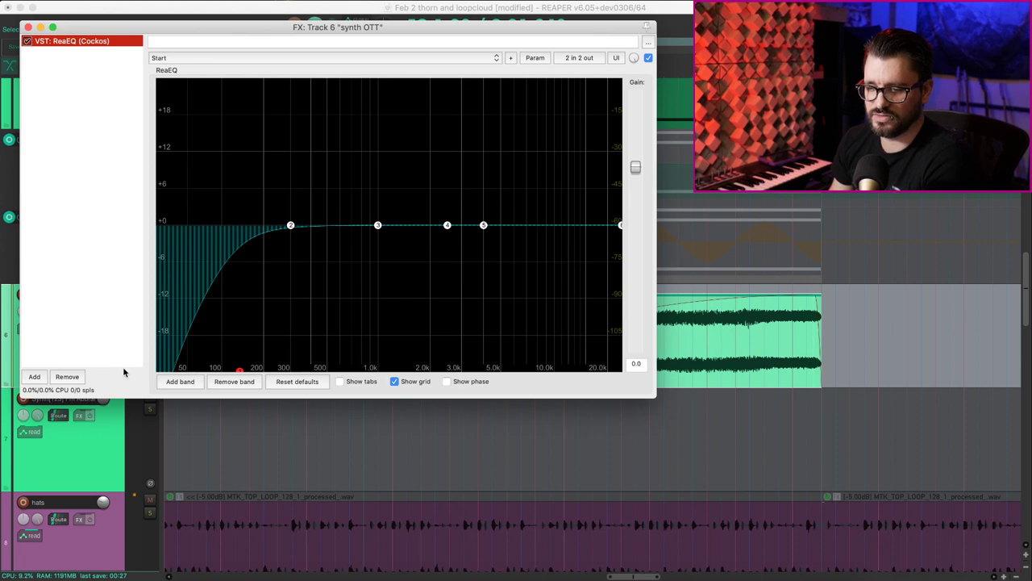
left_click(172, 374)
key("Escape")
Solo the DS Thorn MIDI track (track 4), play it from bar 55, stop, and take it out of solo.
scroll(415, 329, "down", 3)
scroll(604, 365, "up", 10)
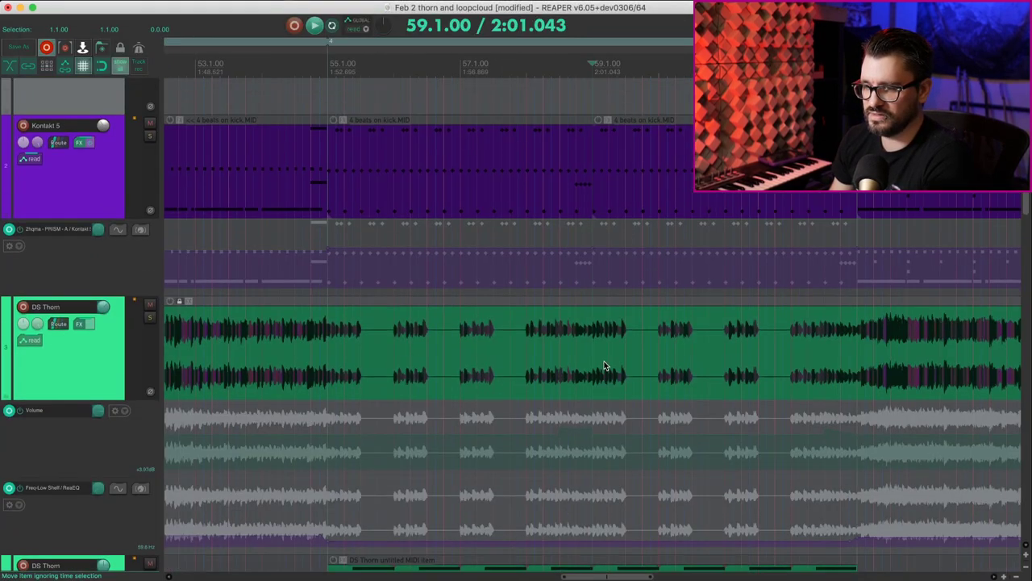
scroll(604, 365, "down", 11)
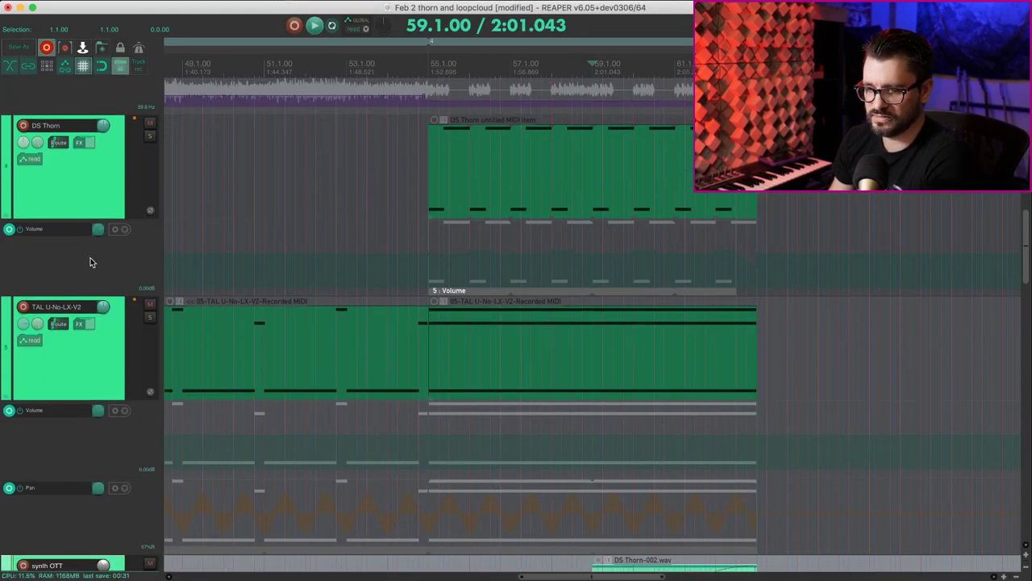
left_click(97, 165)
left_click(149, 136)
left_click(450, 148)
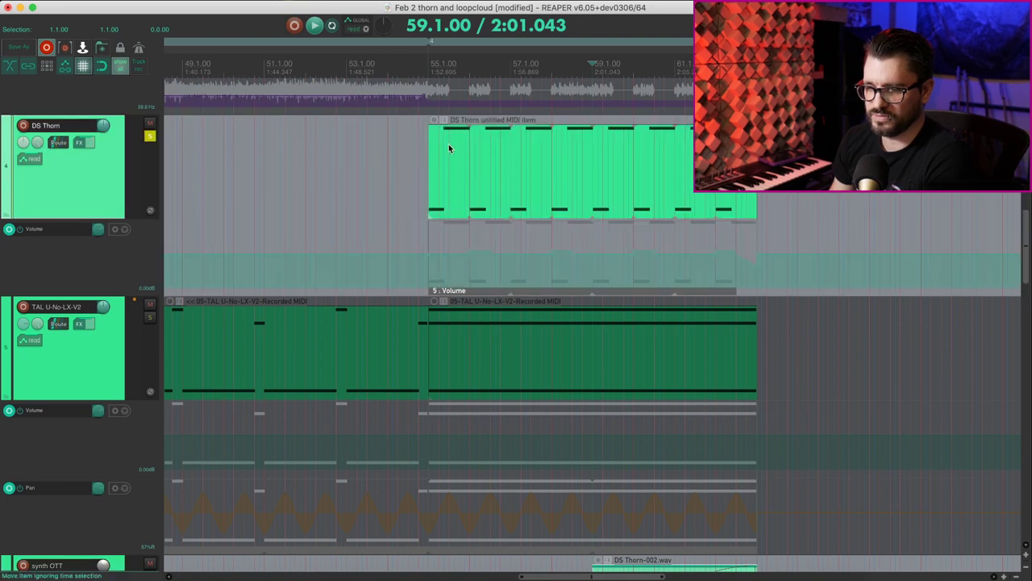
left_click(430, 181)
key("space")
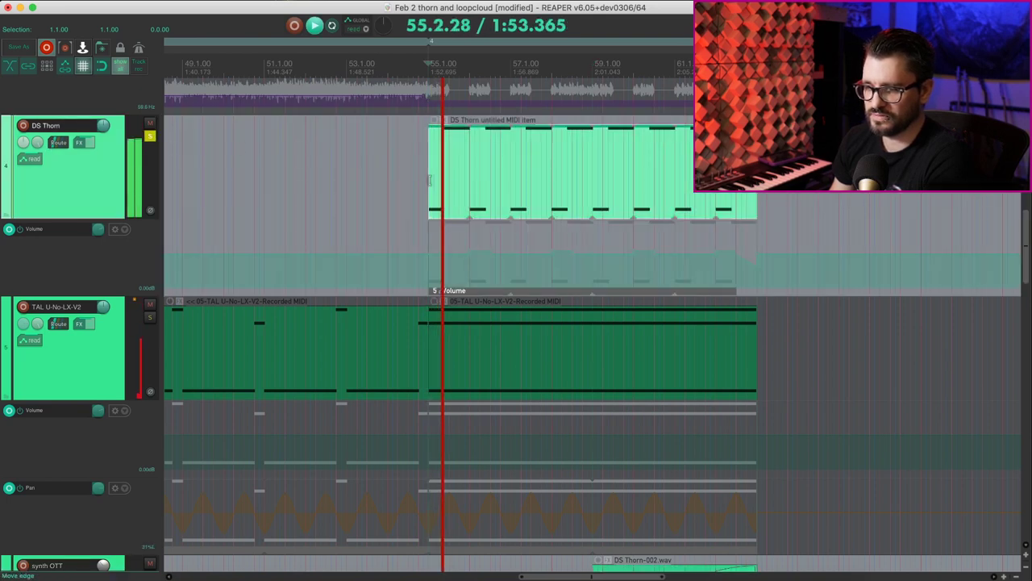
key("space")
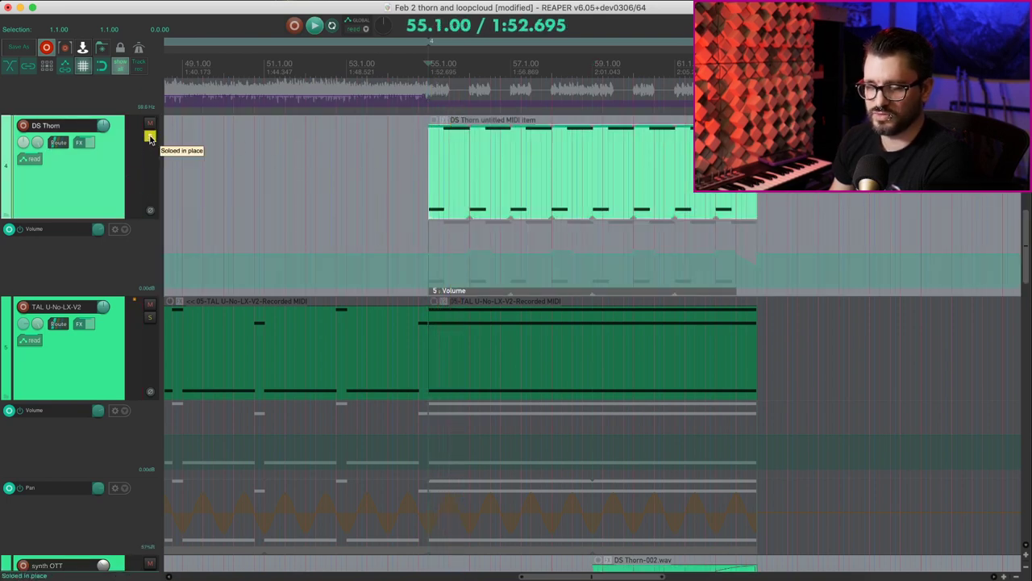
left_click(150, 136)
Paste a copy of the DS Thorn-002 item at bar 513 on the synth OTT track and extend both of its edges.
scroll(370, 315, "down", 8)
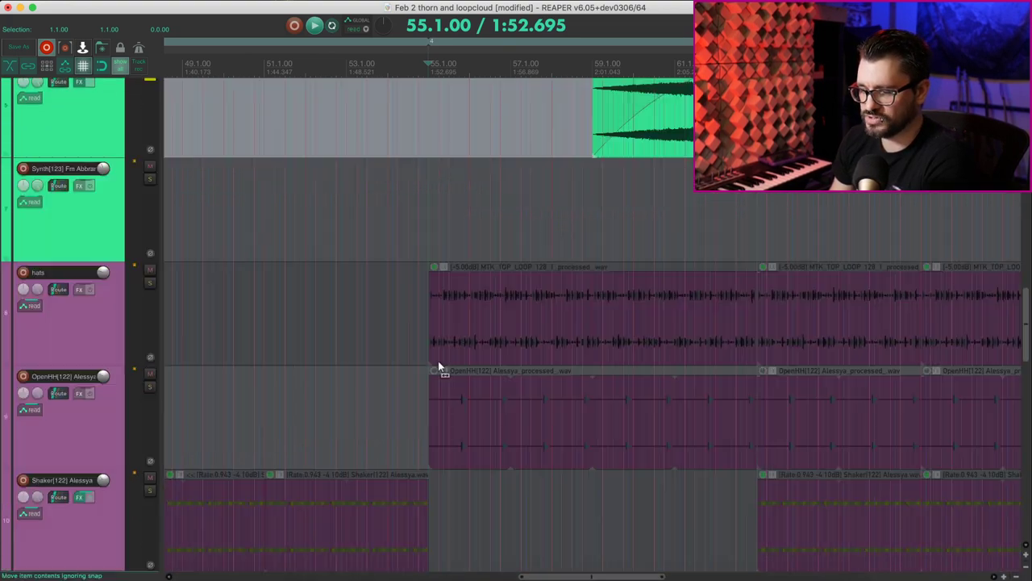
scroll(438, 361, "down", 2)
scroll(438, 361, "up", 5)
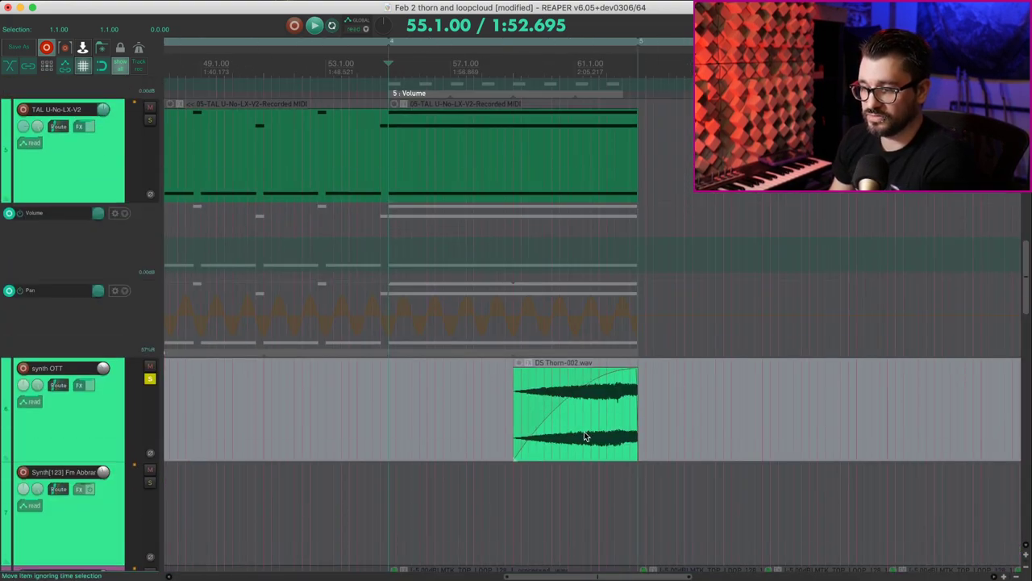
left_click(602, 436)
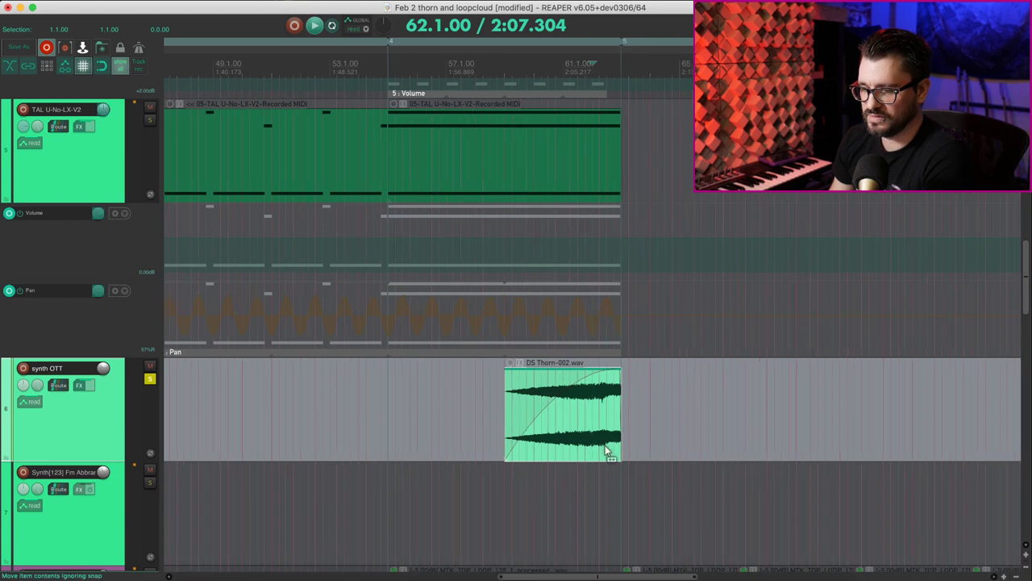
scroll(605, 442, "down", 10)
left_click(726, 413)
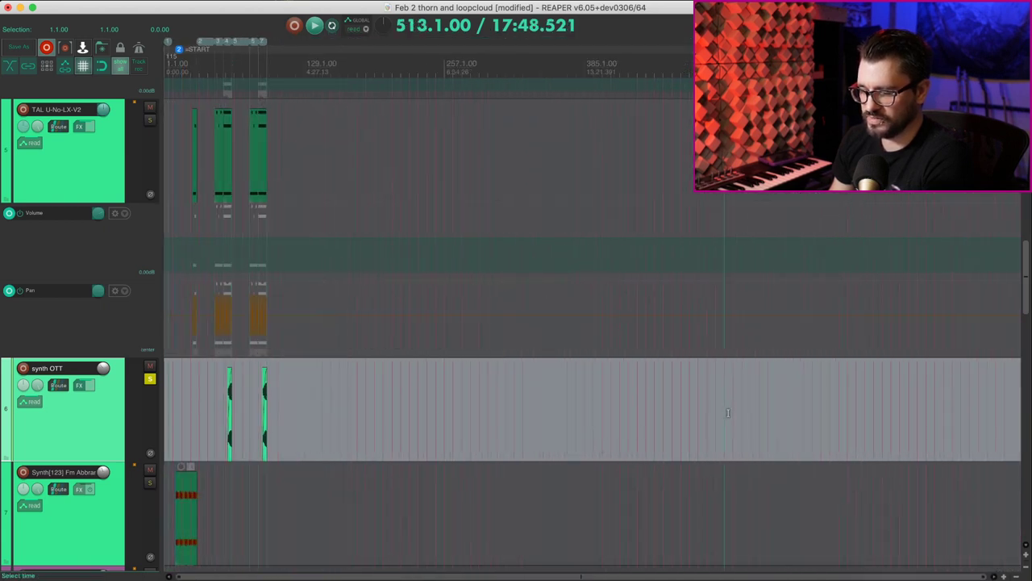
key("ctrl+v")
left_click_drag(726, 413, 648, 408)
left_click_drag(728, 413, 832, 415)
scroll(725, 425, "up", 6)
Play the extended copy from just before bar 513, stop, undo the paste and take the synth OTT track out of solo.
key("space")
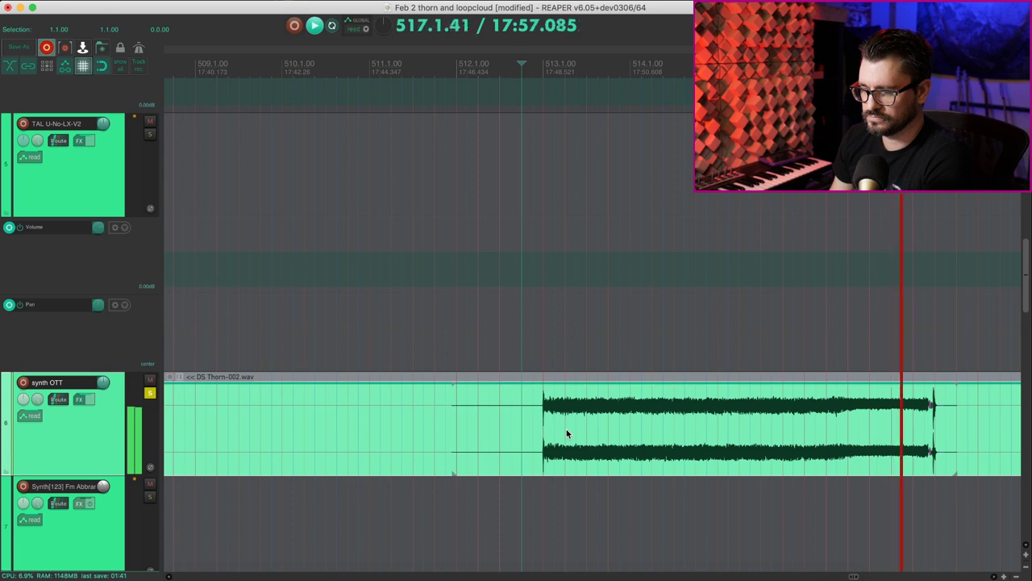
key("space")
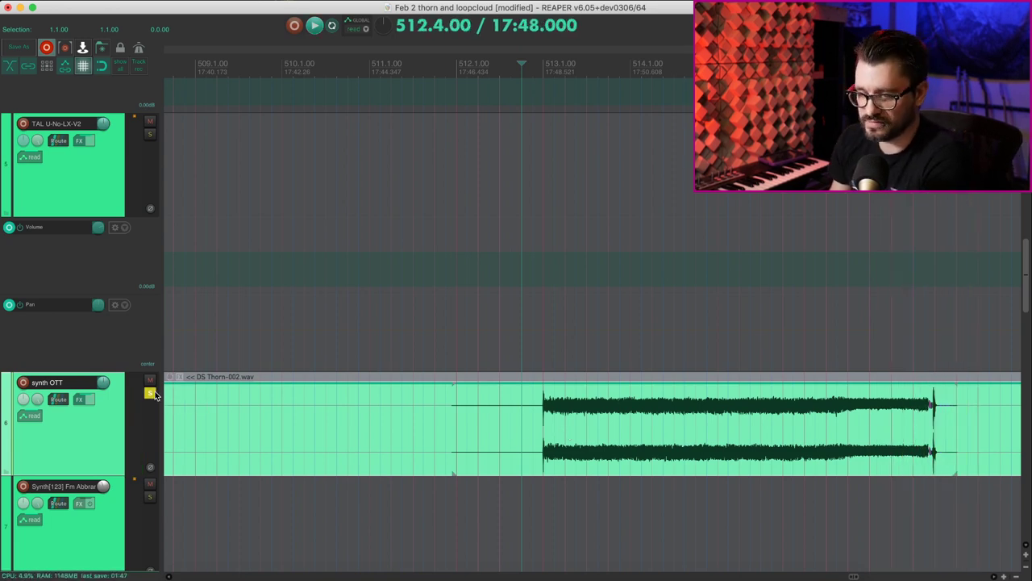
key("super+z")
scroll(315, 325, "up", 10)
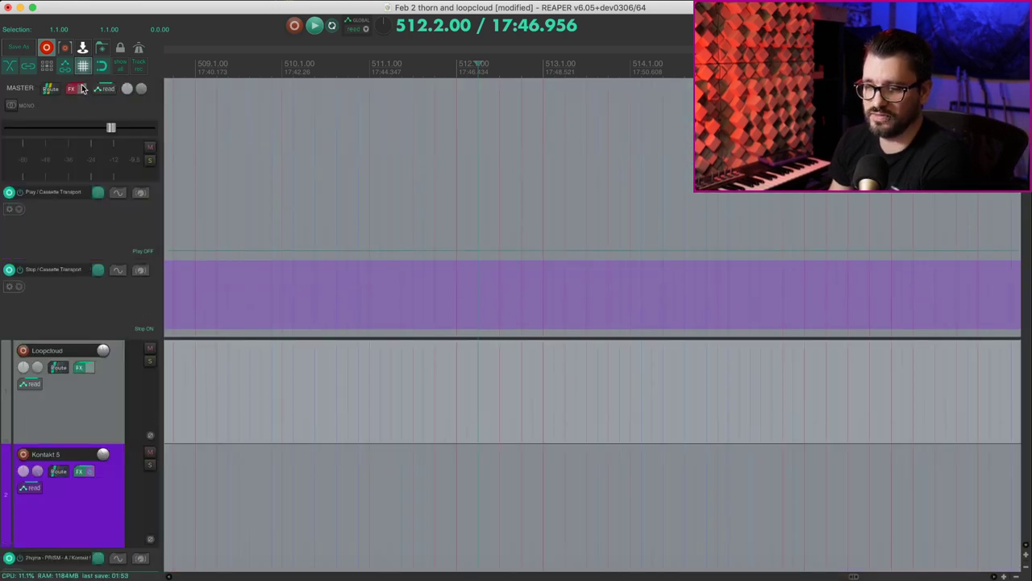
Solo the DS Thorn MIDI track (track 4), TAL U-No-LX-V2 and synth OTT tracks together.
scroll(244, 282, "down", 15)
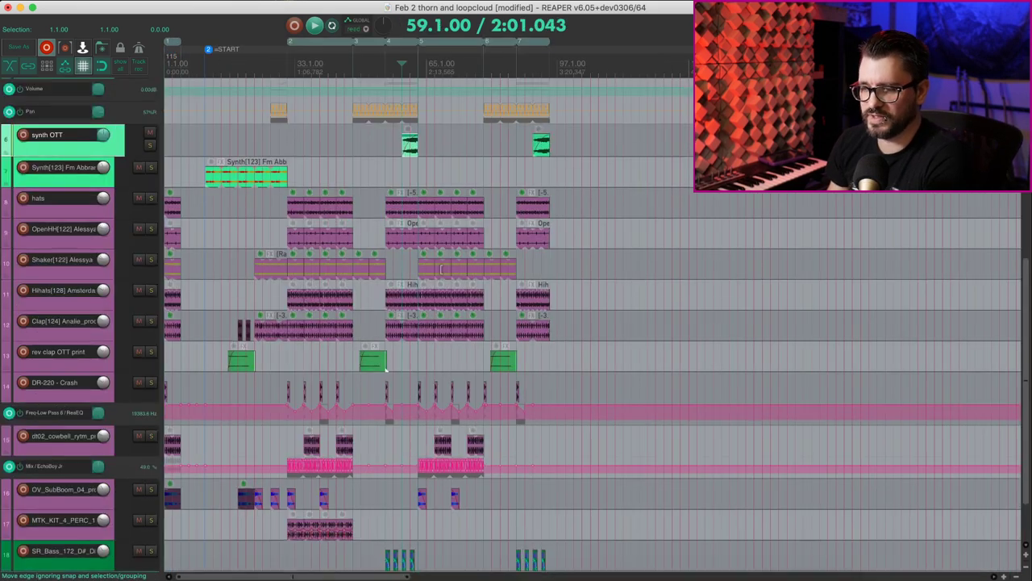
scroll(442, 302, "up", 2)
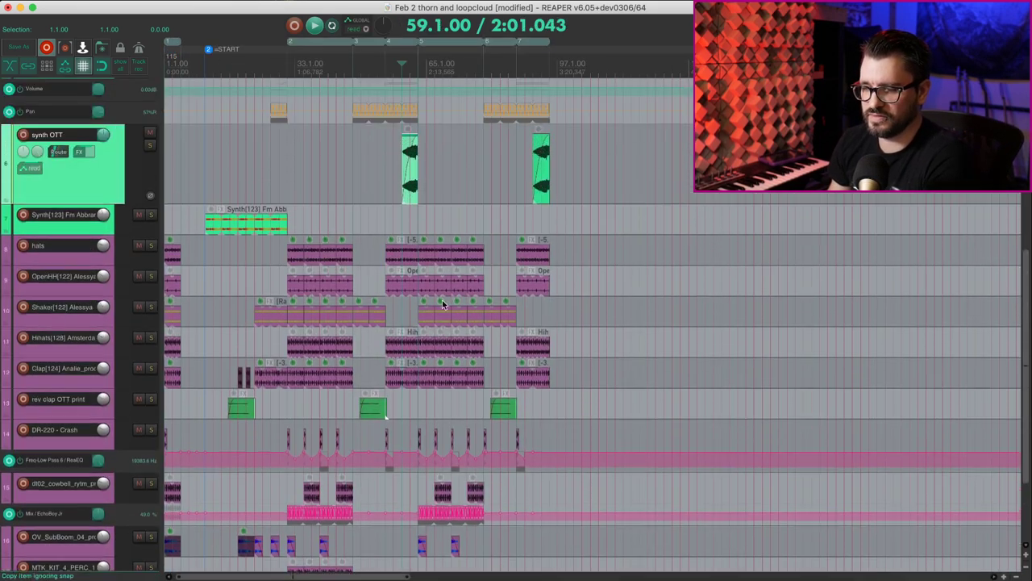
scroll(442, 303, "up", 6)
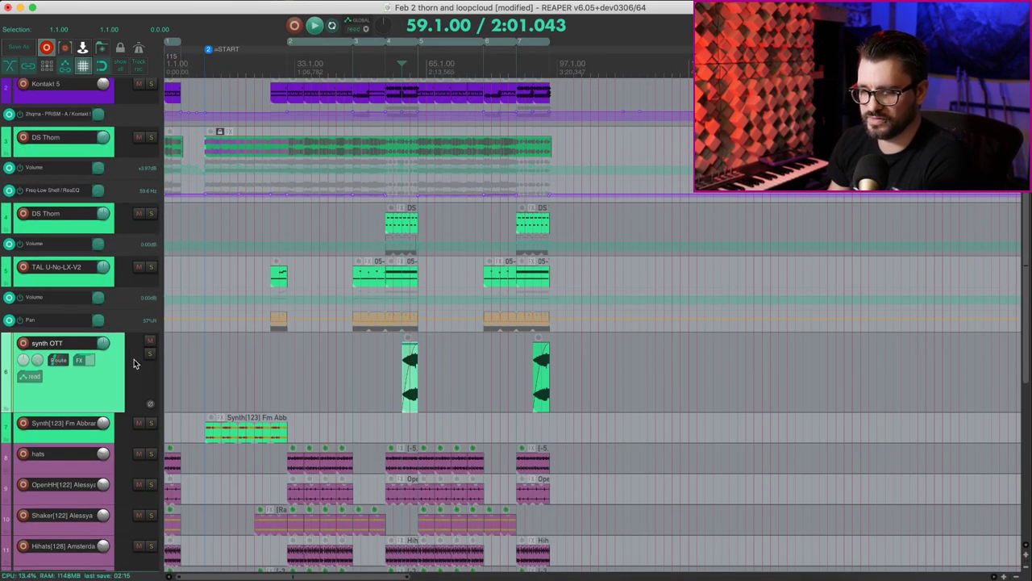
left_click(149, 354)
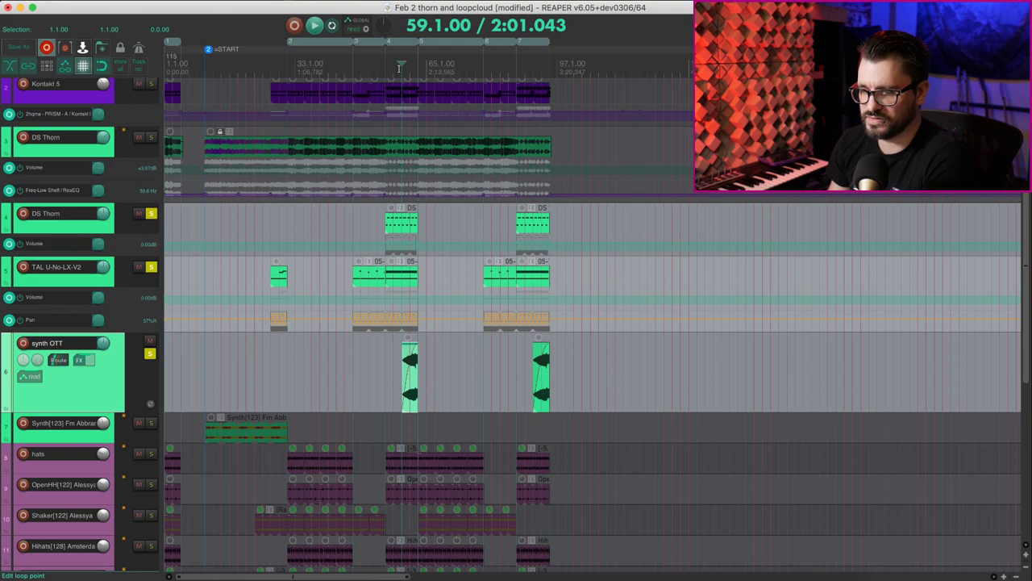
Play the soloed DS Thorn, TAL U-No-LX-V2 and synth OTT tracks from bar 59, stop, and take them out of solo.
scroll(398, 68, "up", 10)
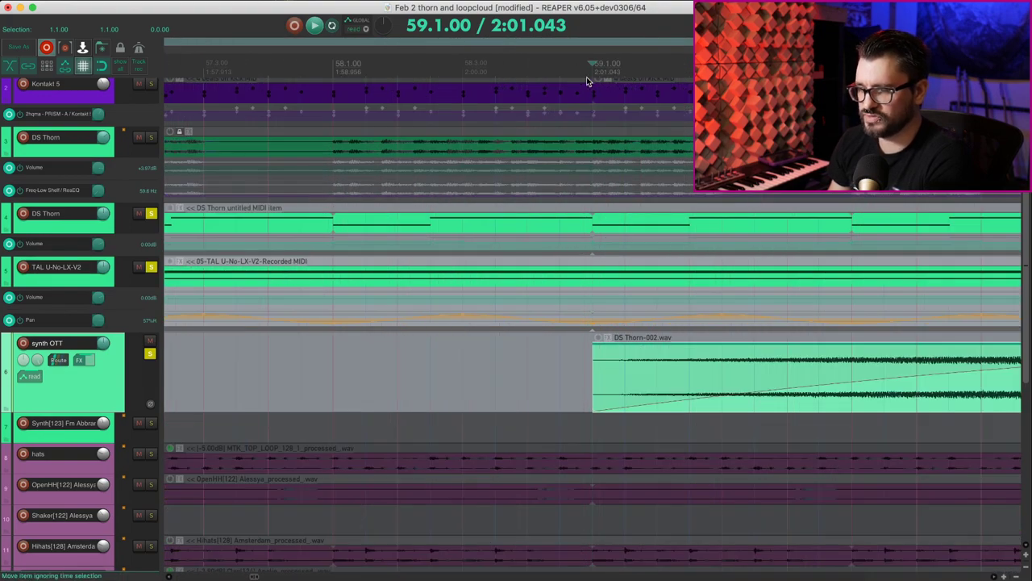
scroll(584, 146, "down", 10)
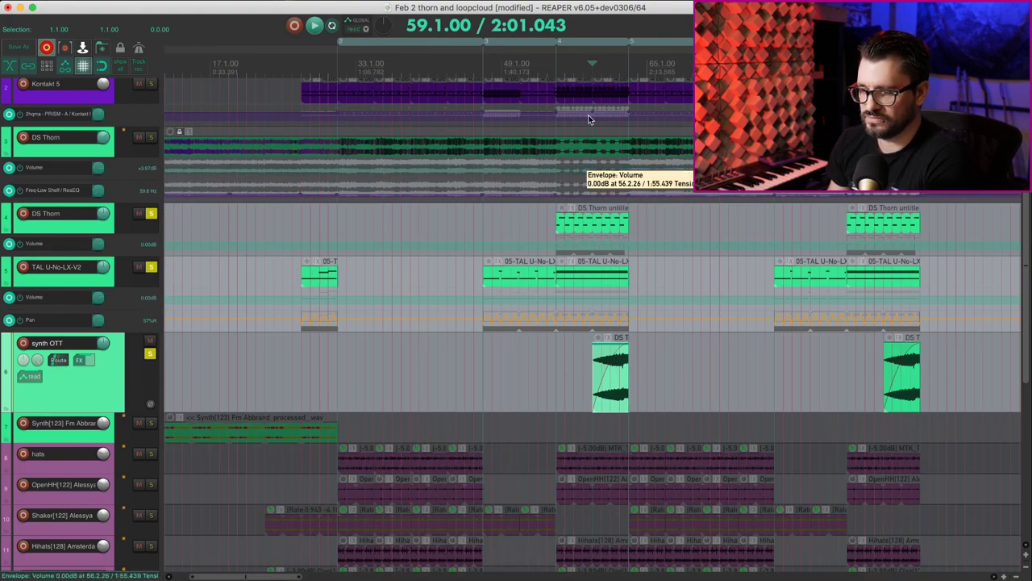
key("space")
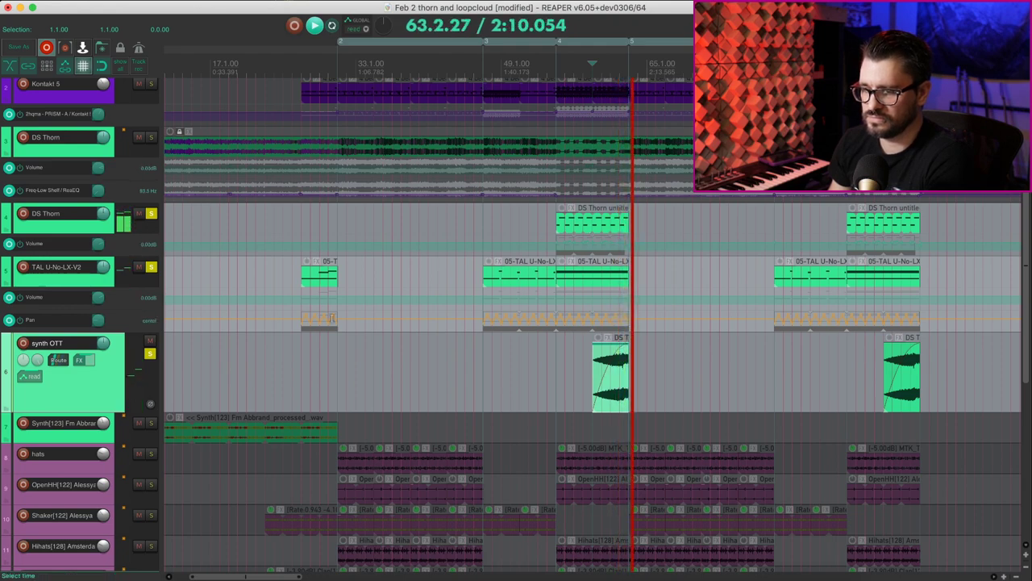
key("space")
scroll(697, 477, "right", 3)
scroll(653, 489, "down", 5)
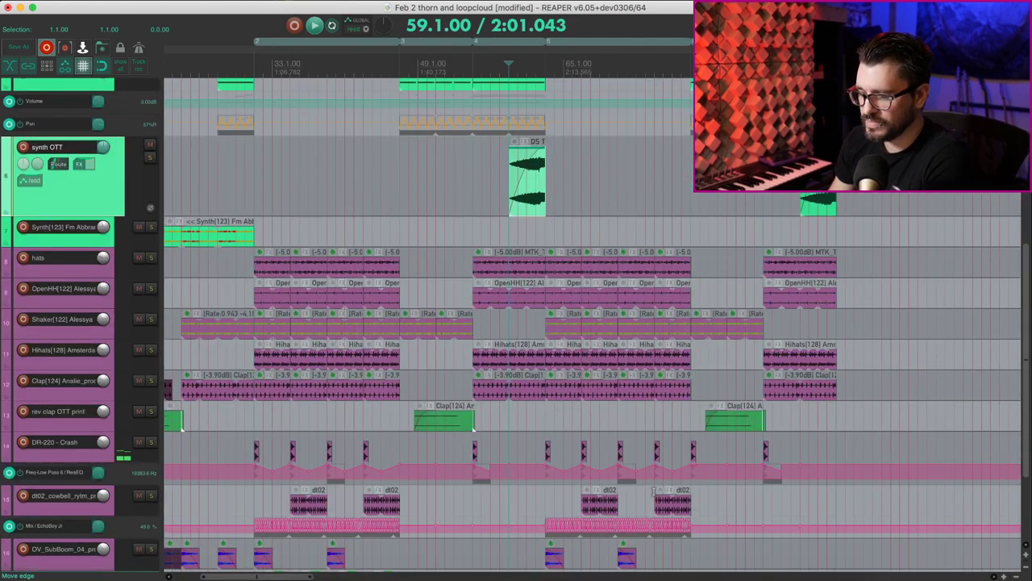
Open the Cassette Transport effect on the master track and move its window clear of the automation lanes.
scroll(654, 494, "up", 8)
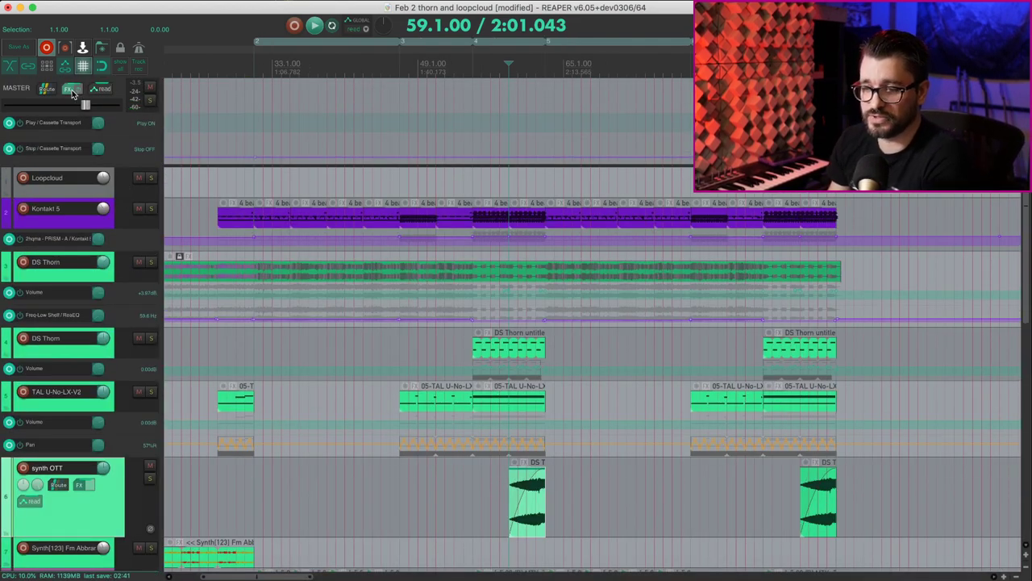
right_click(70, 90)
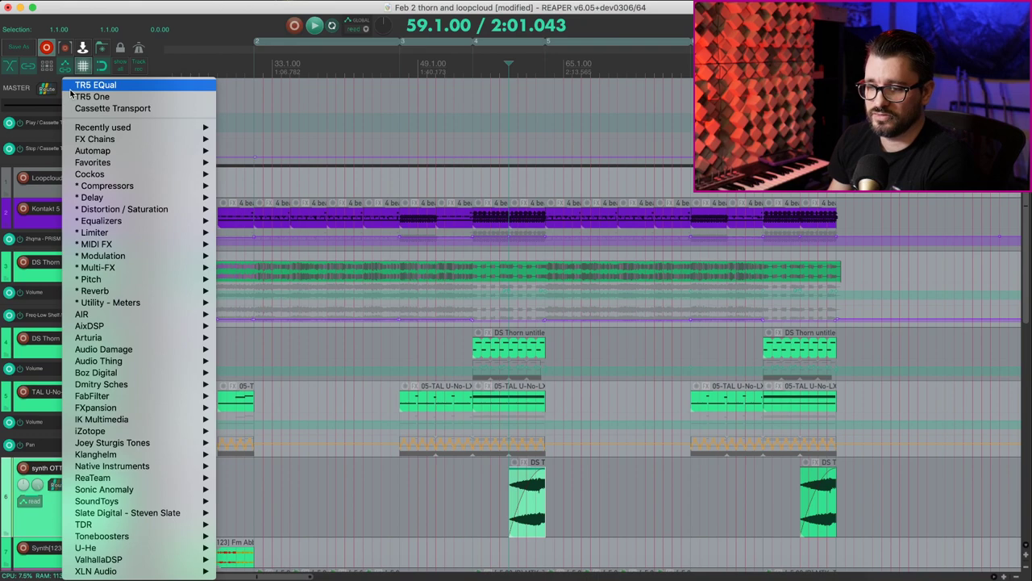
left_click(113, 108)
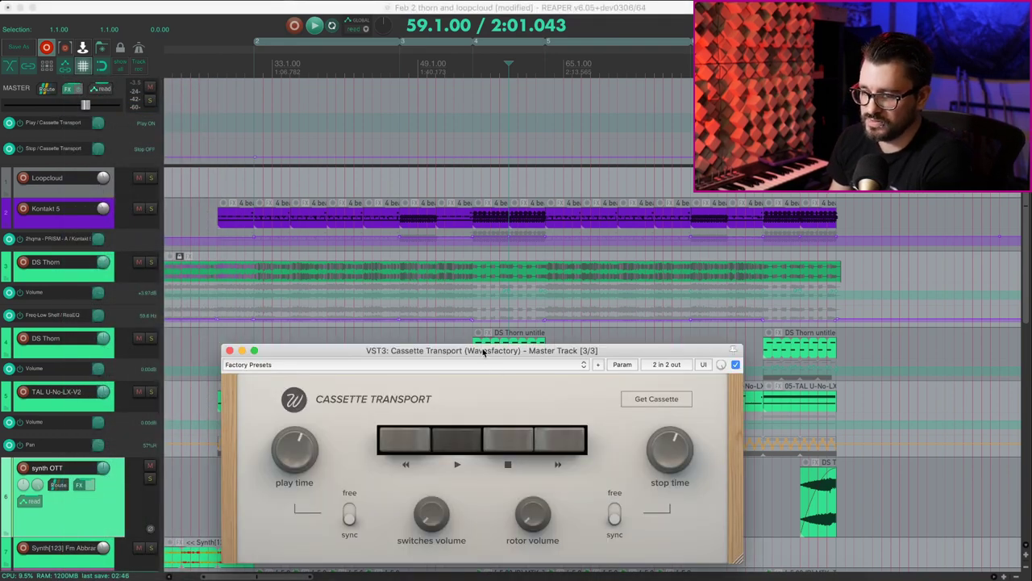
left_click_drag(484, 352, 586, 203)
Place the edit cursor at bar 95 and inspect the master track's Play and Stop automation there, keeping the Cassette Transport window out of the way.
scroll(621, 291, "right", 3)
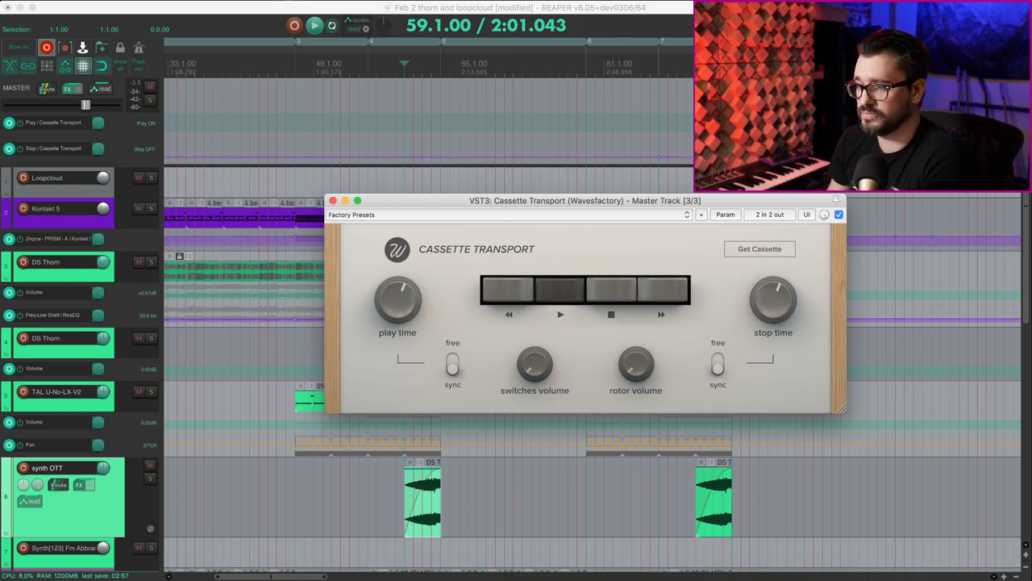
left_click(732, 130)
scroll(732, 129, "up", 5)
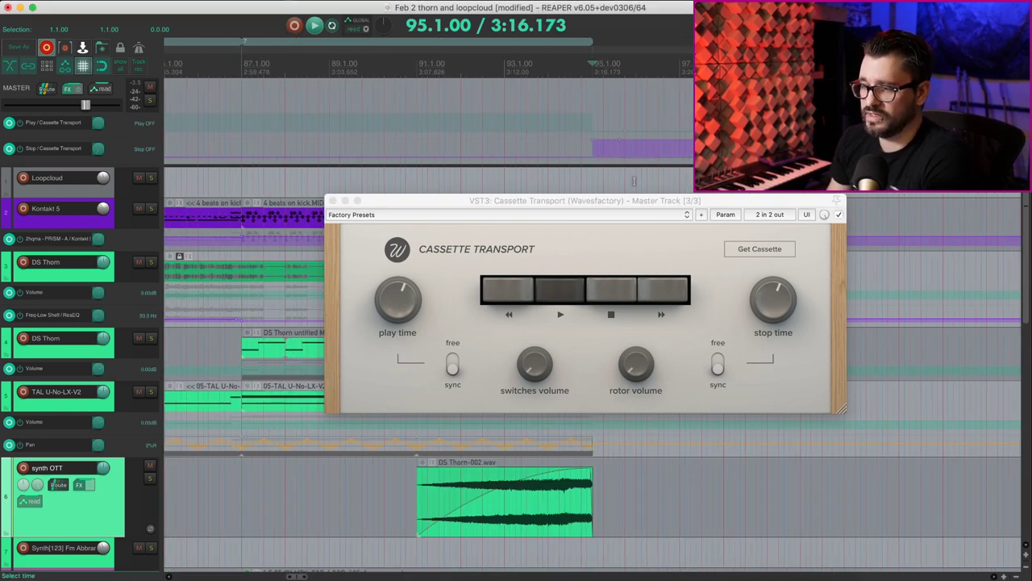
scroll(634, 181, "up", 5)
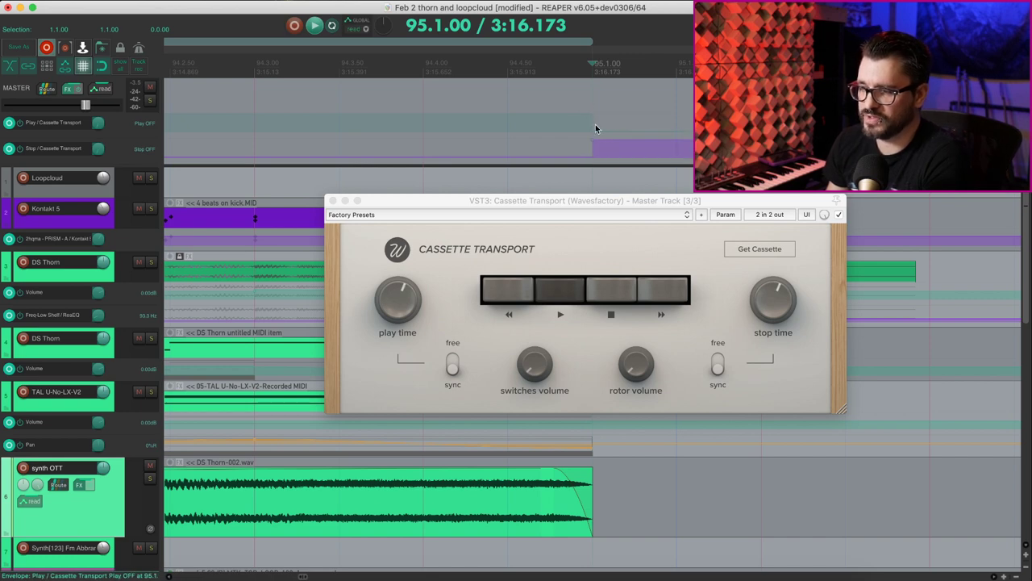
left_click_drag(619, 203, 690, 244)
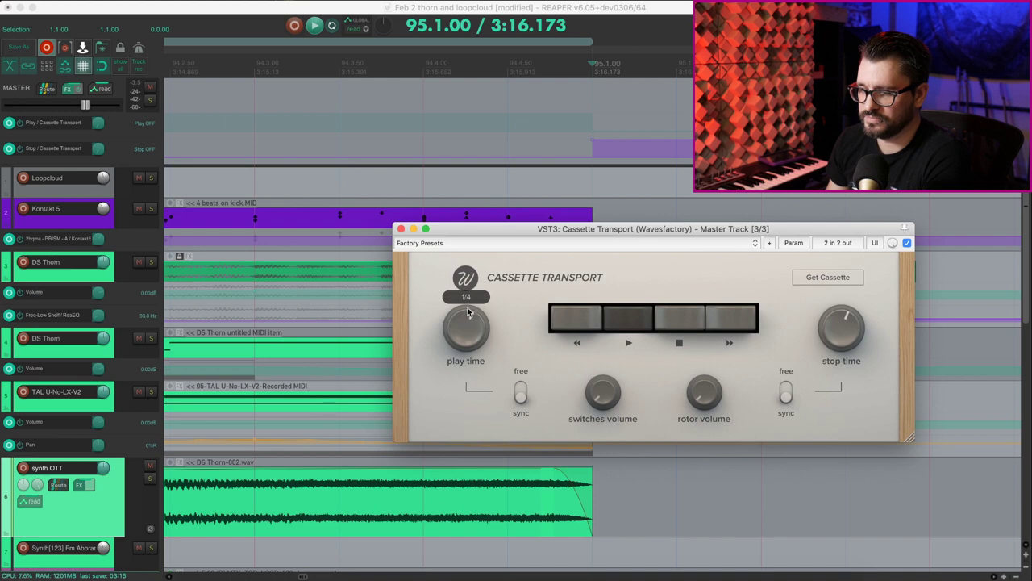
left_click_drag(580, 235, 638, 337)
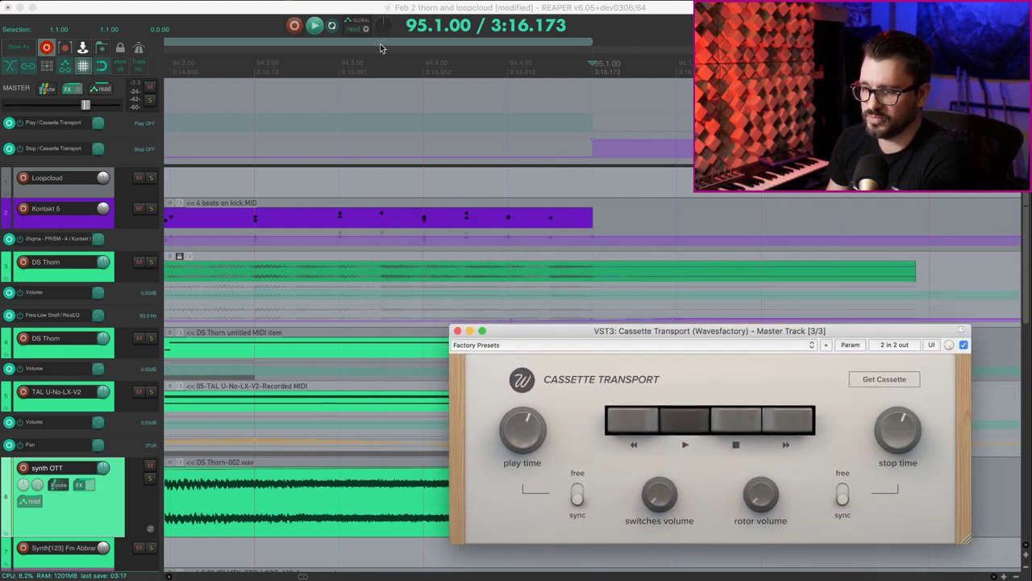
Play the tape-stop ending from 94.3.00 and stop playback.
left_click(254, 76)
key("space")
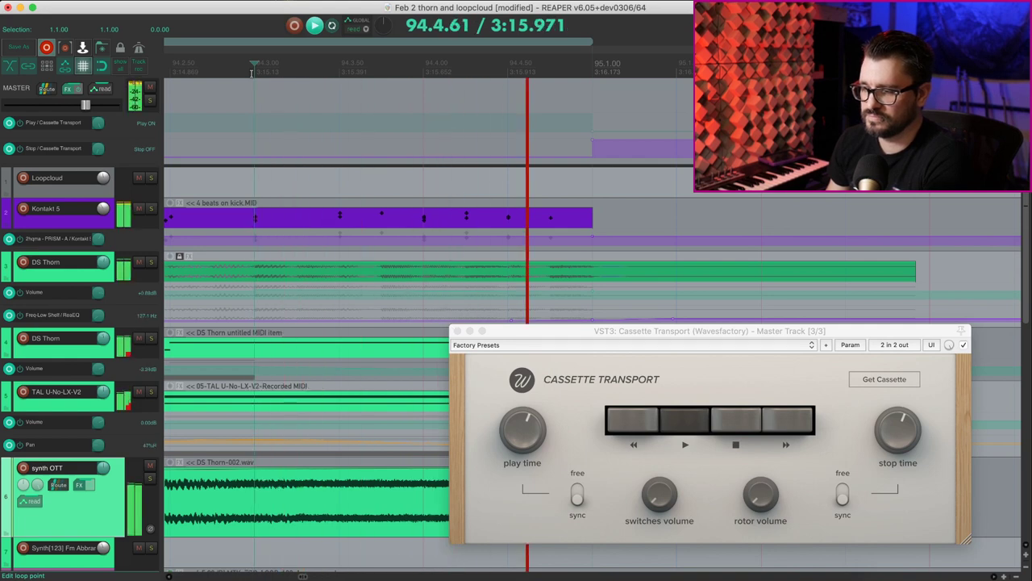
key("space")
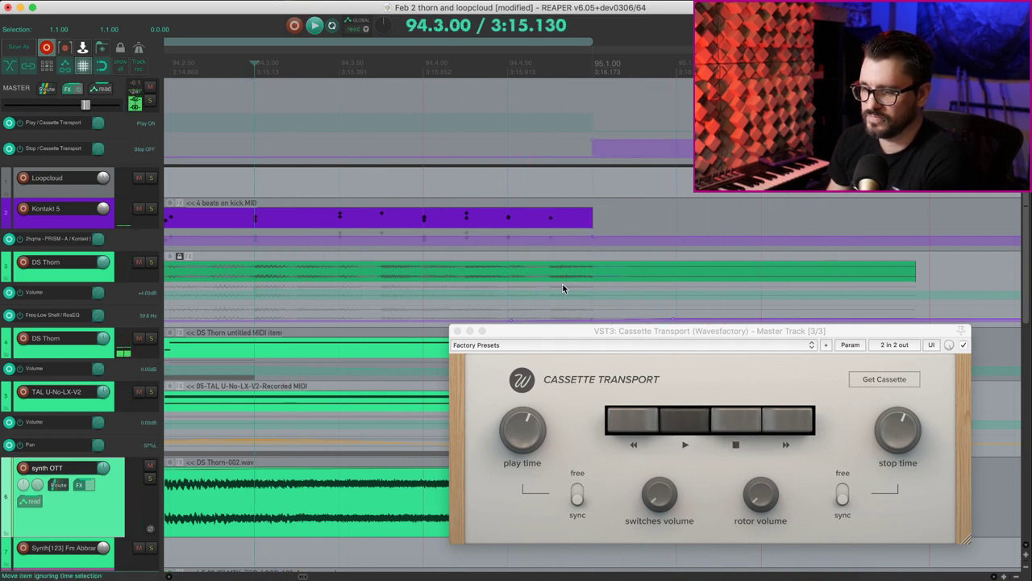
Raise the Cassette Transport switches volume, try the rotor volume at 61.0 %, and turn the rotor volume back down to minimum.
left_click(663, 504)
left_click_drag(660, 444, 663, 410)
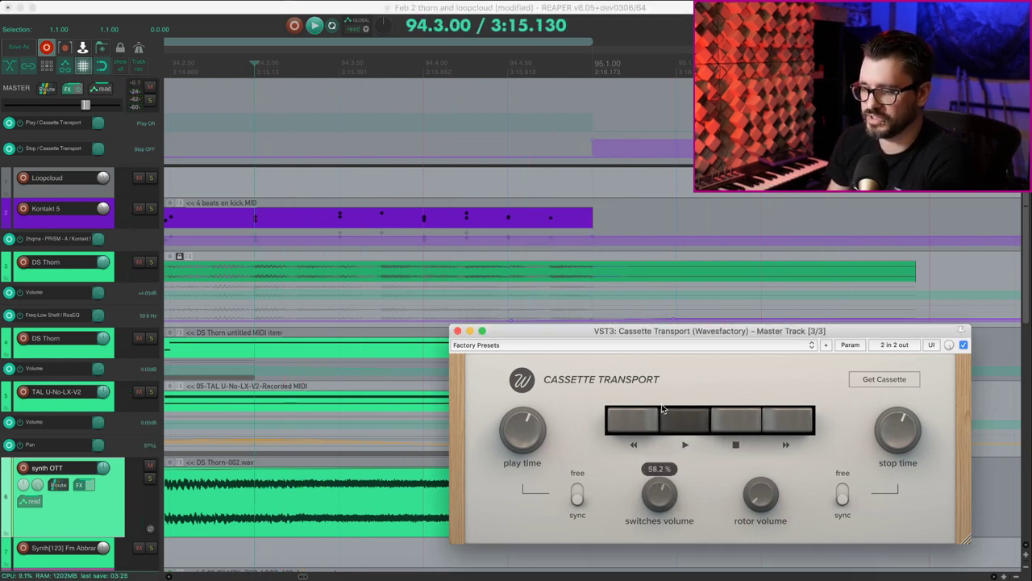
left_click_drag(764, 503, 763, 449)
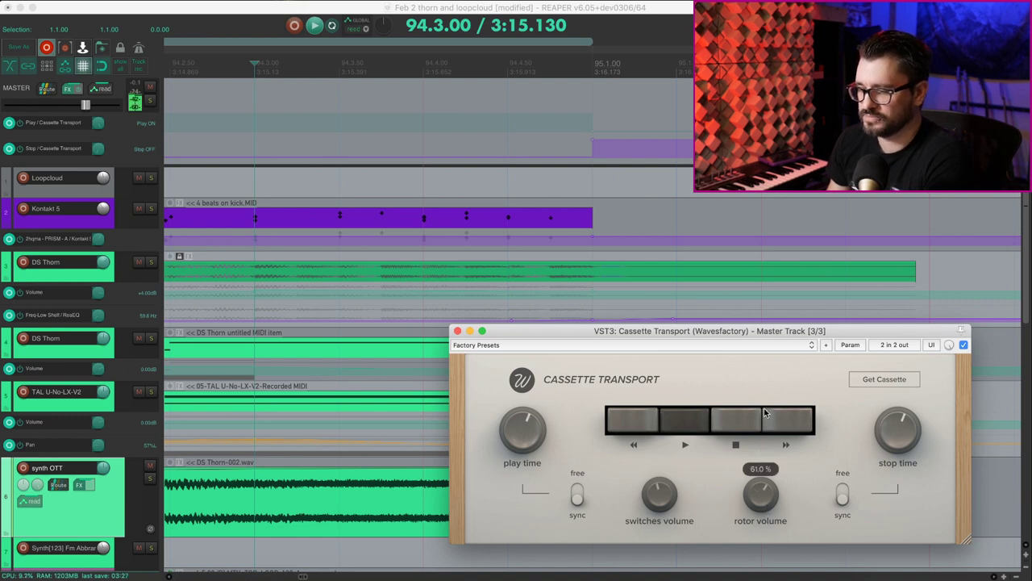
left_click_drag(773, 277, 759, 508)
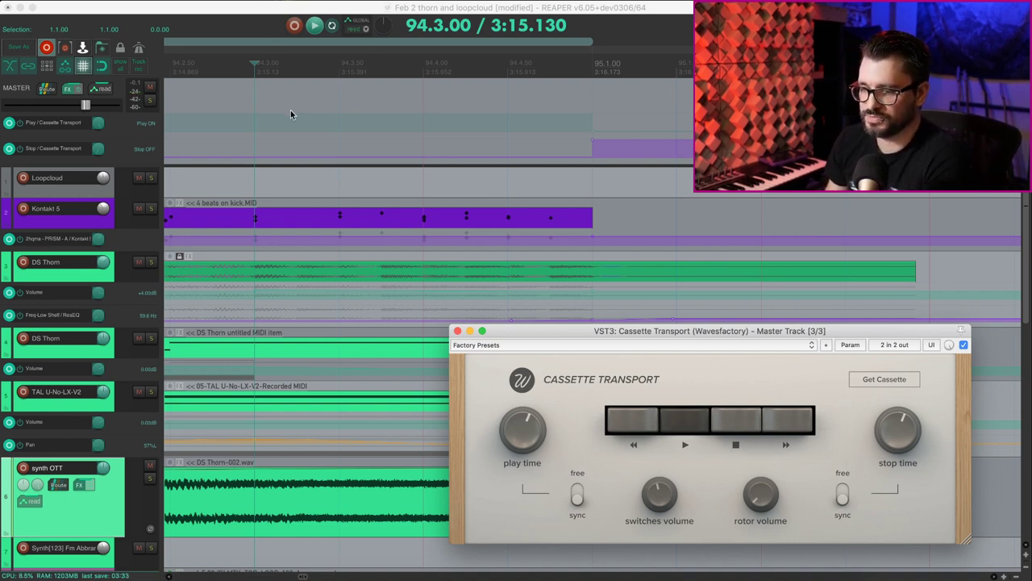
Replay the ending from 94.3.00 with the raised switches volume, stop, and close the Cassette Transport window.
key("space")
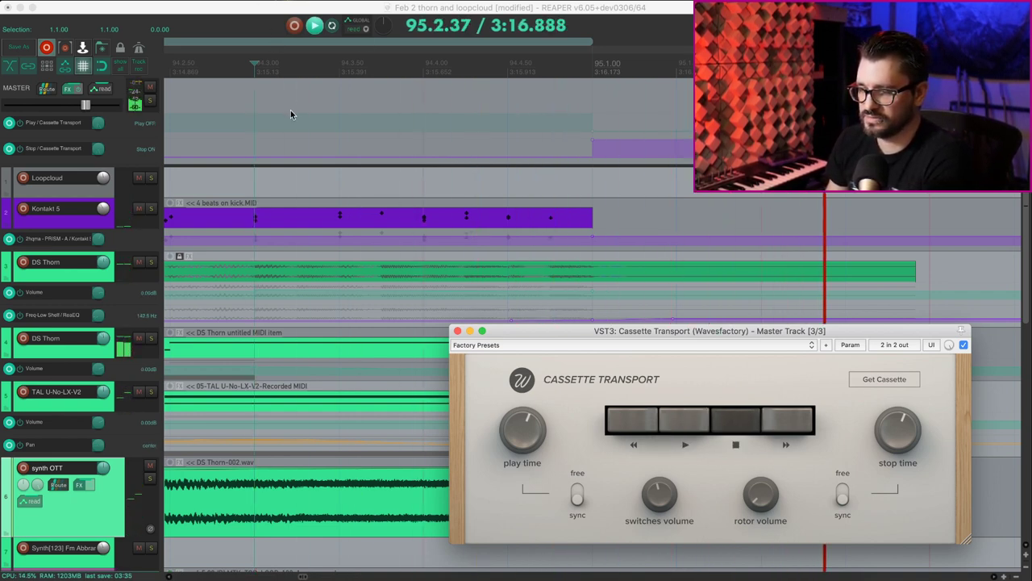
key("space")
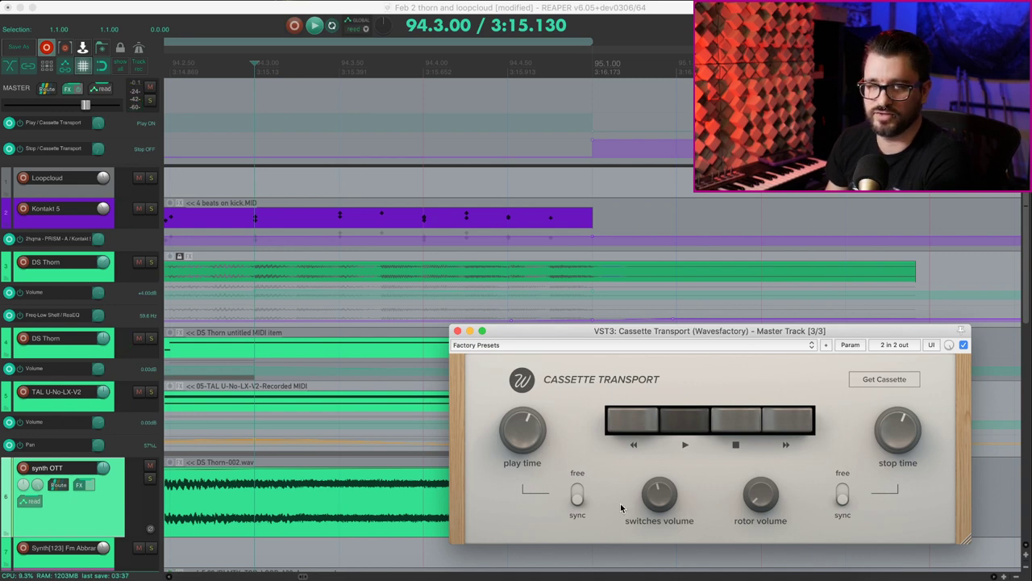
left_click(457, 332)
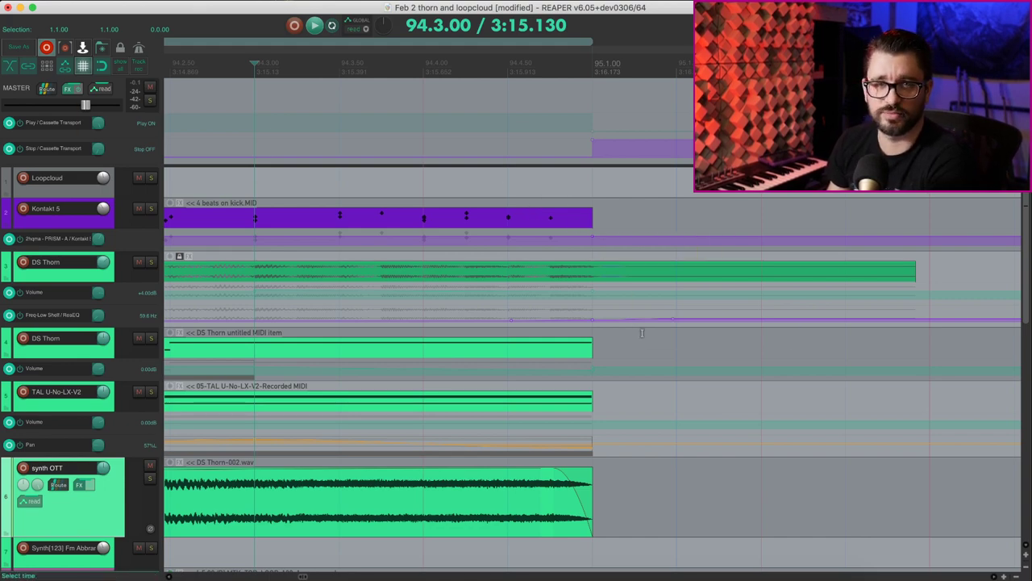
View the last ReaEQ in the effects chain of the DR-220 - Crash track and close it.
scroll(320, 250, "down", 6)
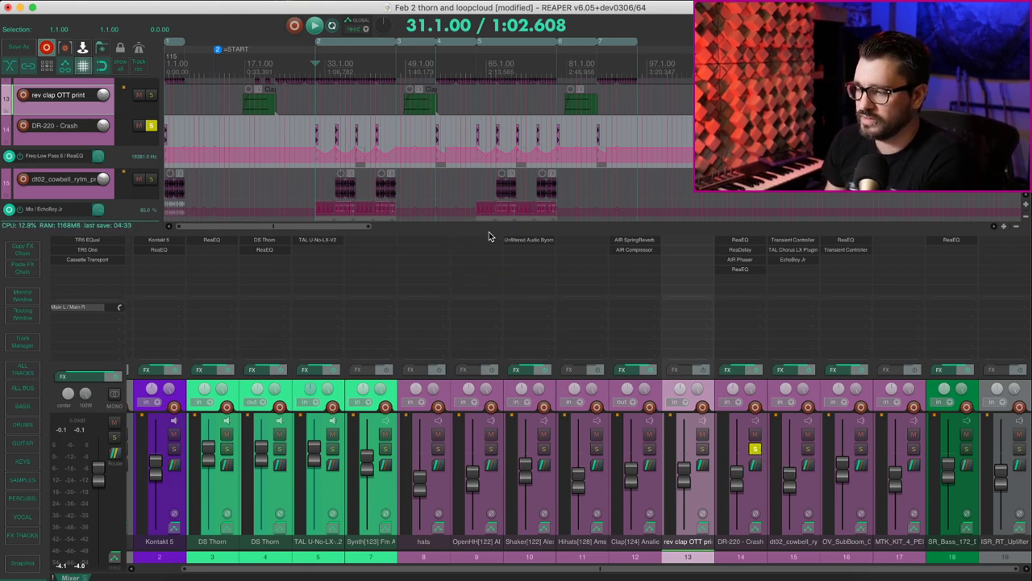
left_click(754, 271)
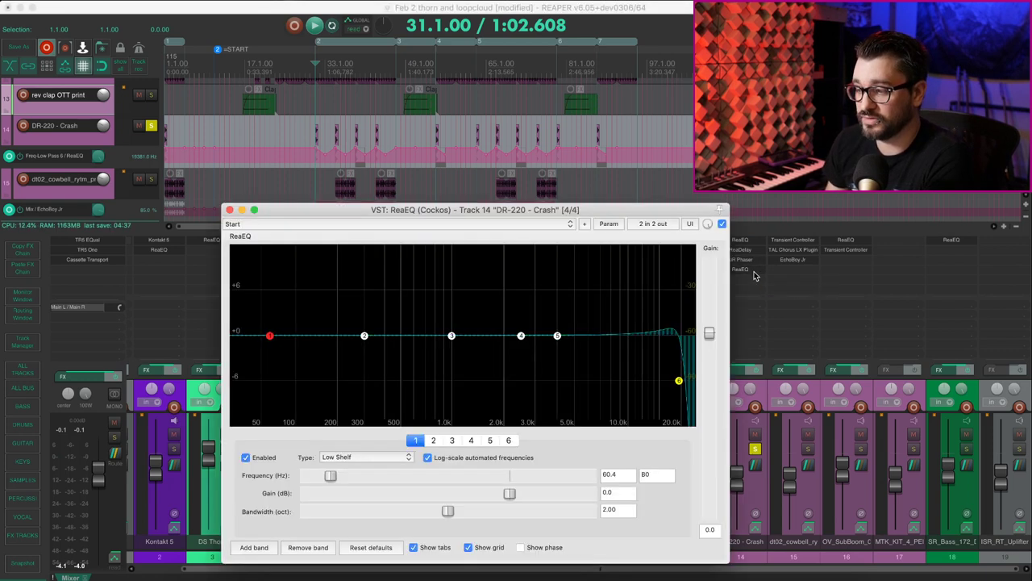
left_click(754, 273)
Audition the soloed DR-220 - Crash from bar 31 with its effects chain bypassed, and again with it re-enabled.
scroll(635, 185, "up", 6)
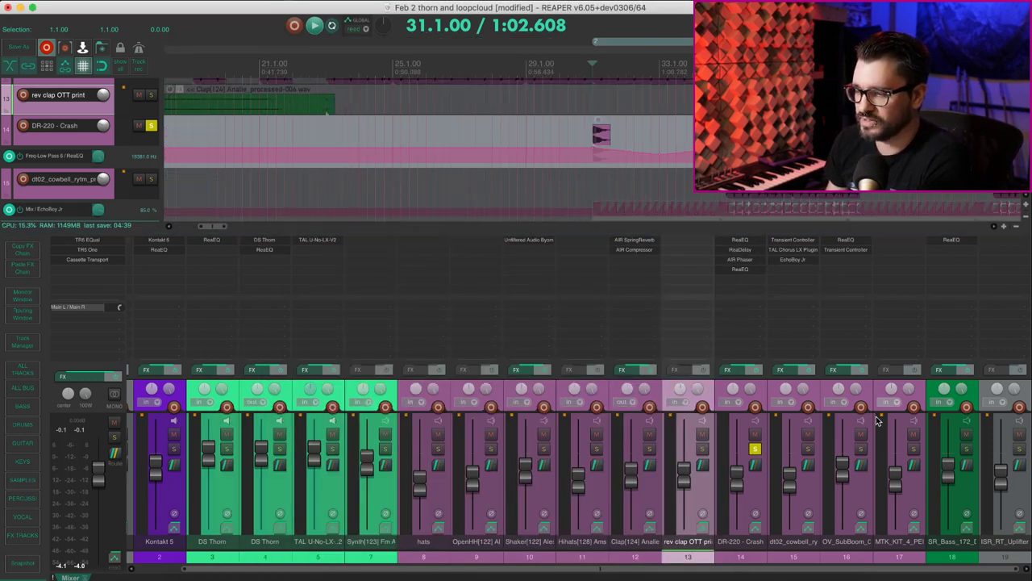
left_click(758, 370)
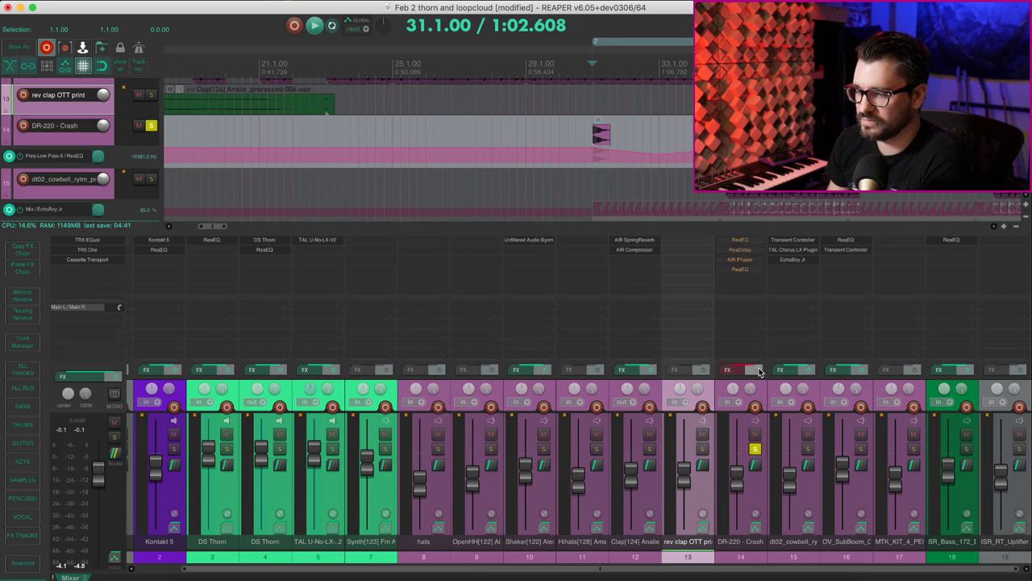
key("space")
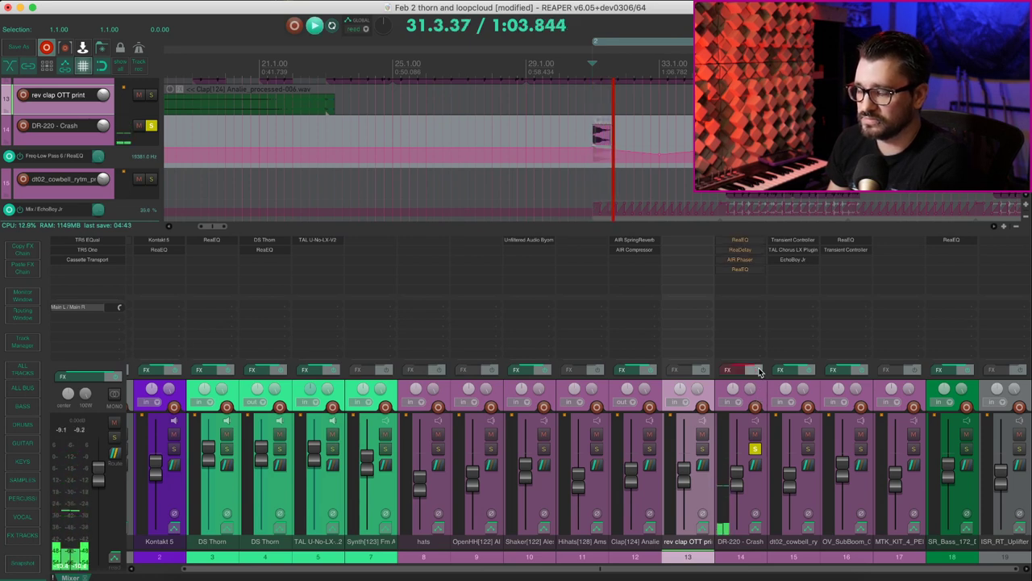
key("space")
left_click(758, 370)
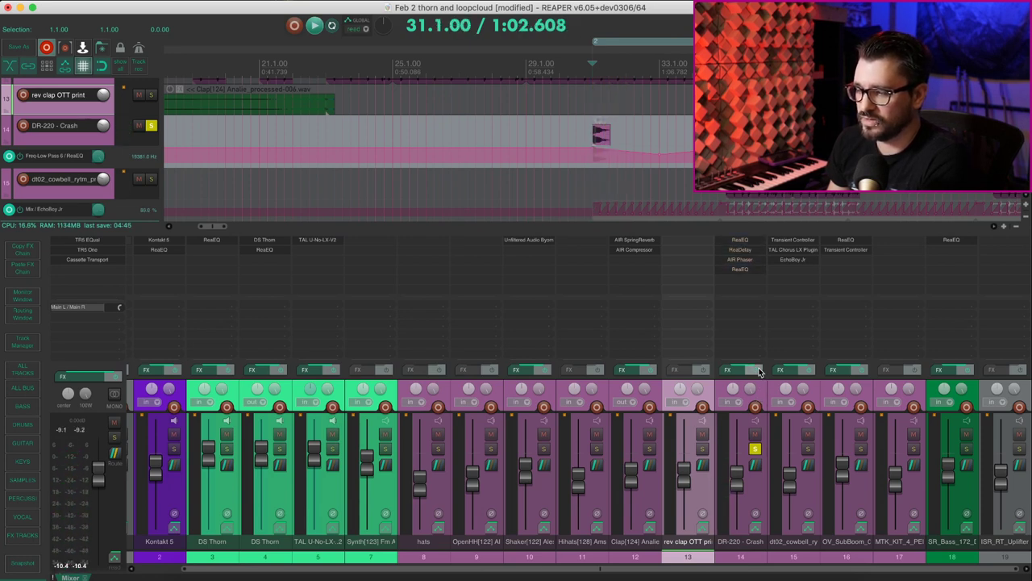
key("space")
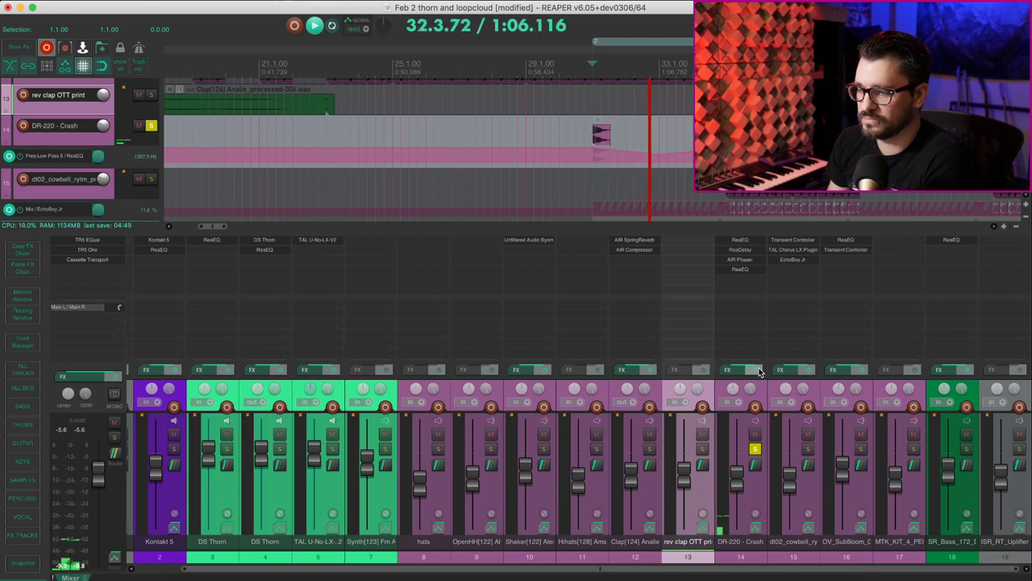
key("space")
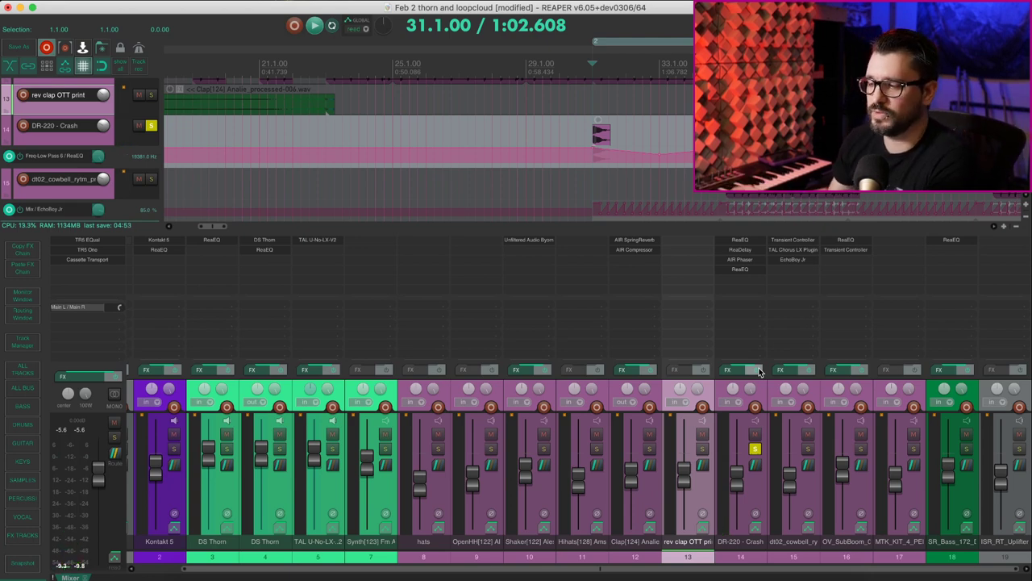
Open the first ReaEQ on the DR-220 - Crash track, move its window aside, and play the crash from bar 31.
left_click(730, 239)
left_click_drag(488, 212, 374, 147)
key("space")
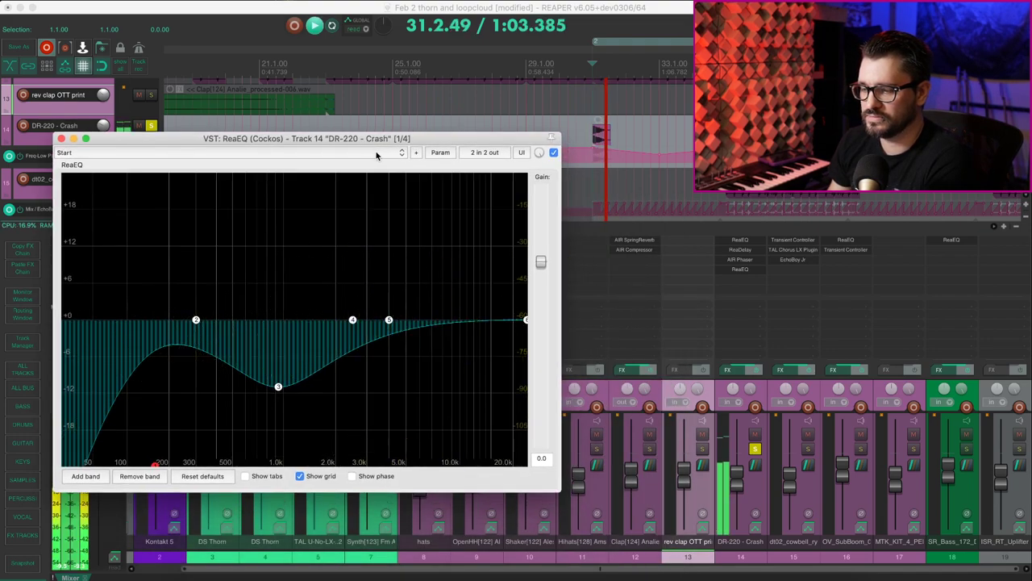
key("space")
Open ReaDelay on the DR-220 - Crash track and compare the length, filter and pan settings of taps 1 and 2.
left_click(736, 250)
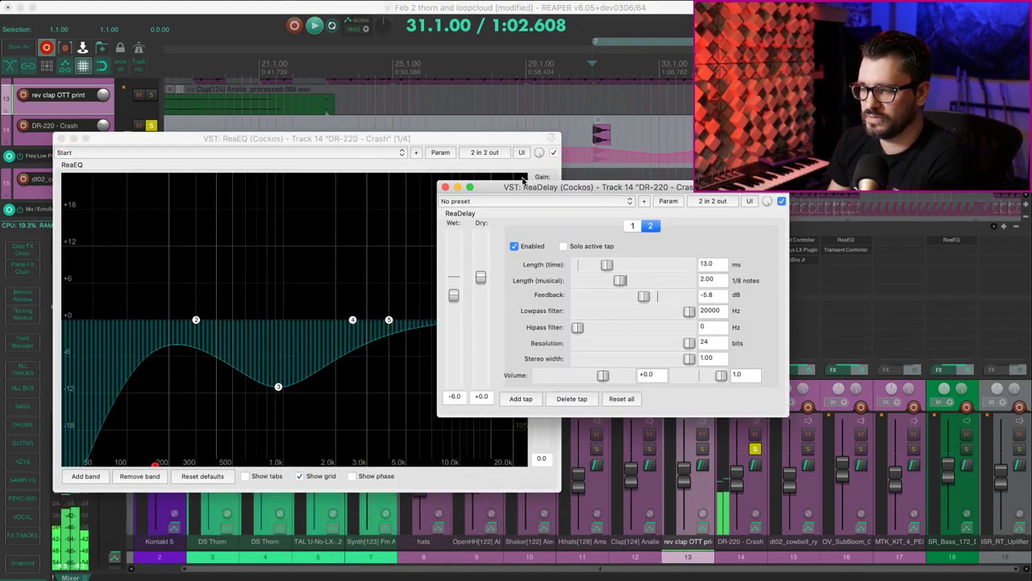
left_click(633, 227)
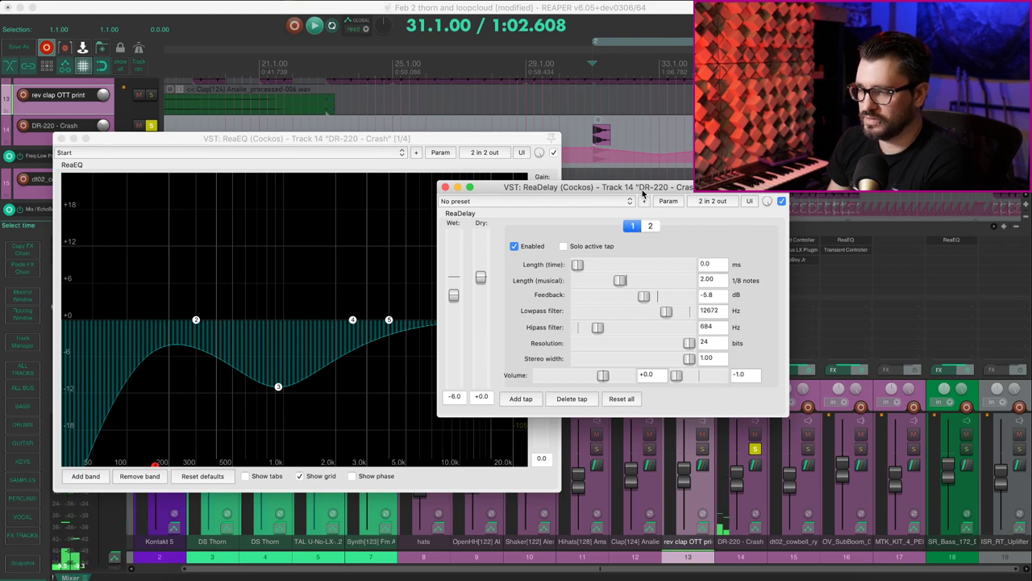
left_click_drag(643, 192, 440, 161)
left_click(449, 200)
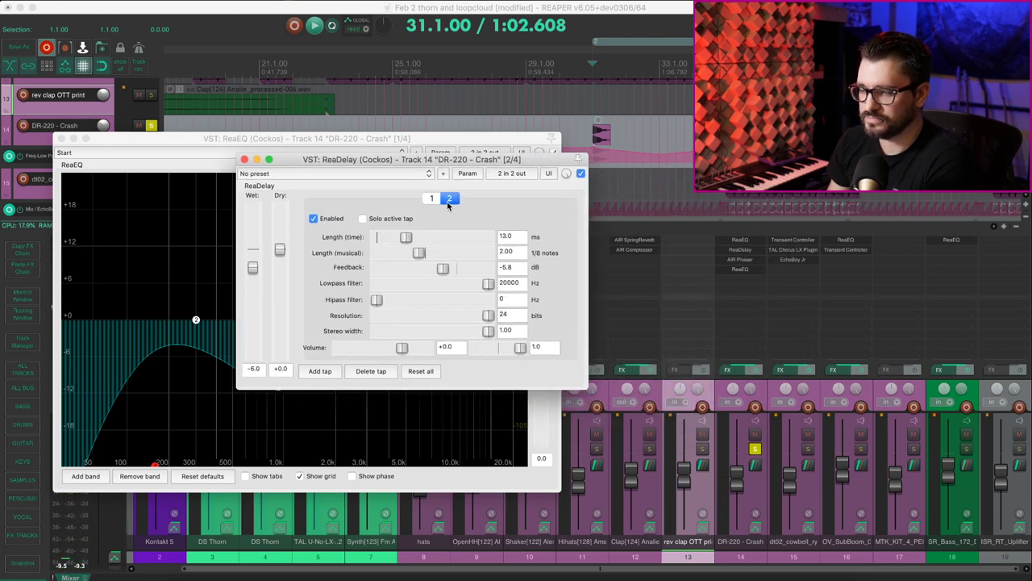
left_click(432, 199)
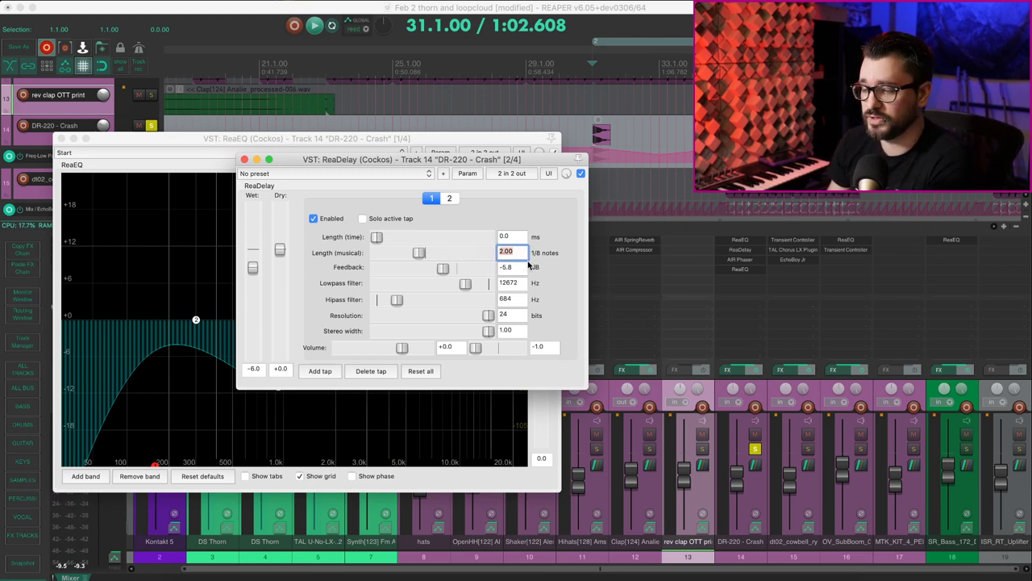
left_click(449, 199)
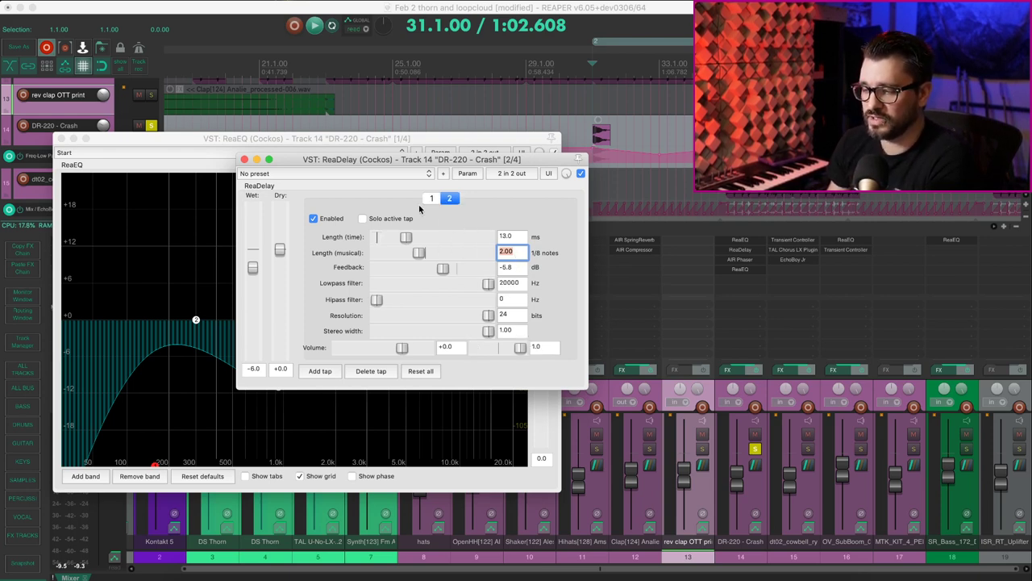
left_click(430, 199)
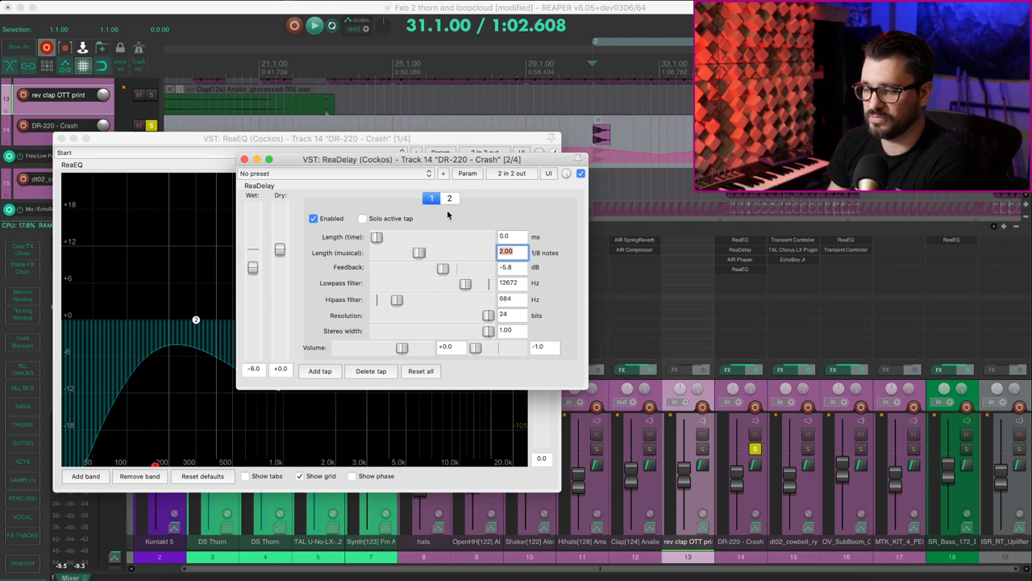
View the settings of ReaDelay's tap 2, return to tap 1, and close the delay window.
left_click(449, 197)
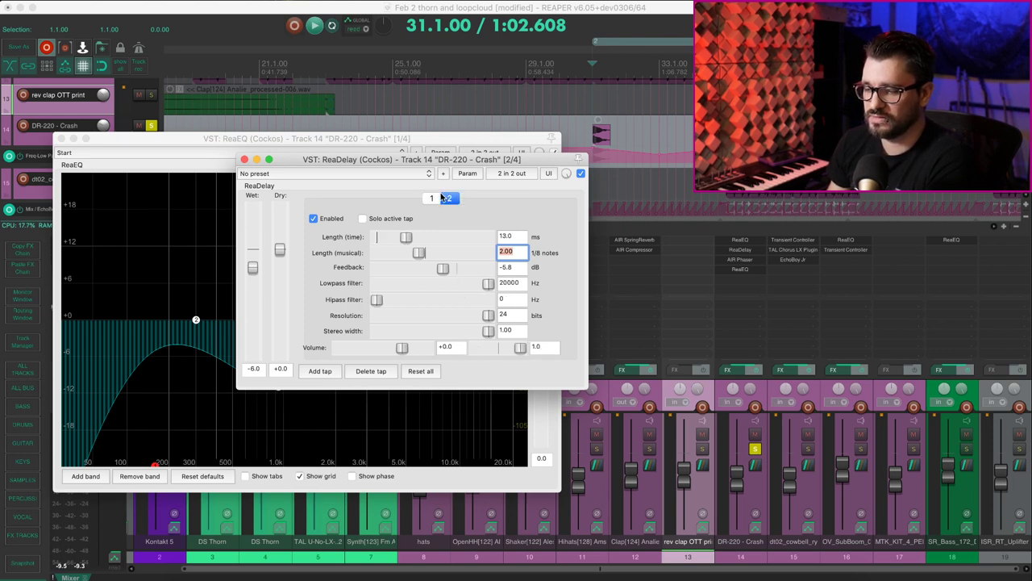
left_click(431, 199)
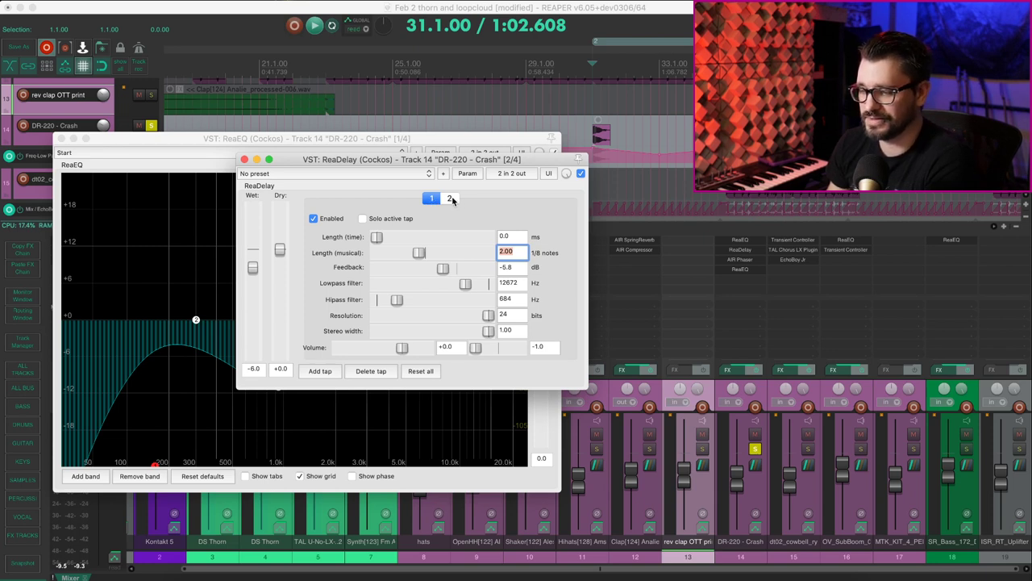
left_click_drag(306, 167, 282, 166)
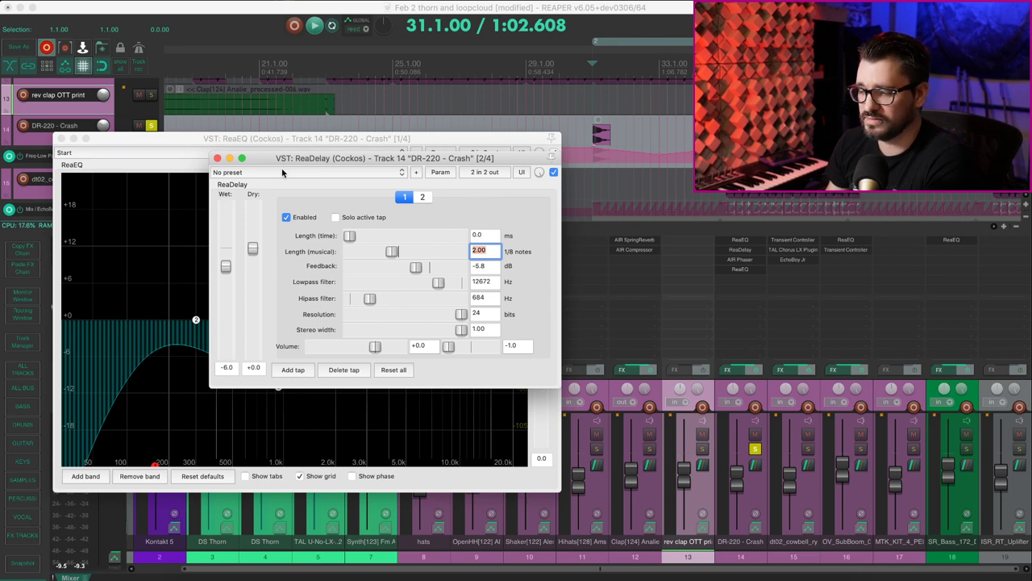
left_click(218, 159)
Open AIR Phaser and the last ReaEQ on the DR-220 - Crash track, moving both windows aside, and audition the crash from bar 31.
left_click(739, 260)
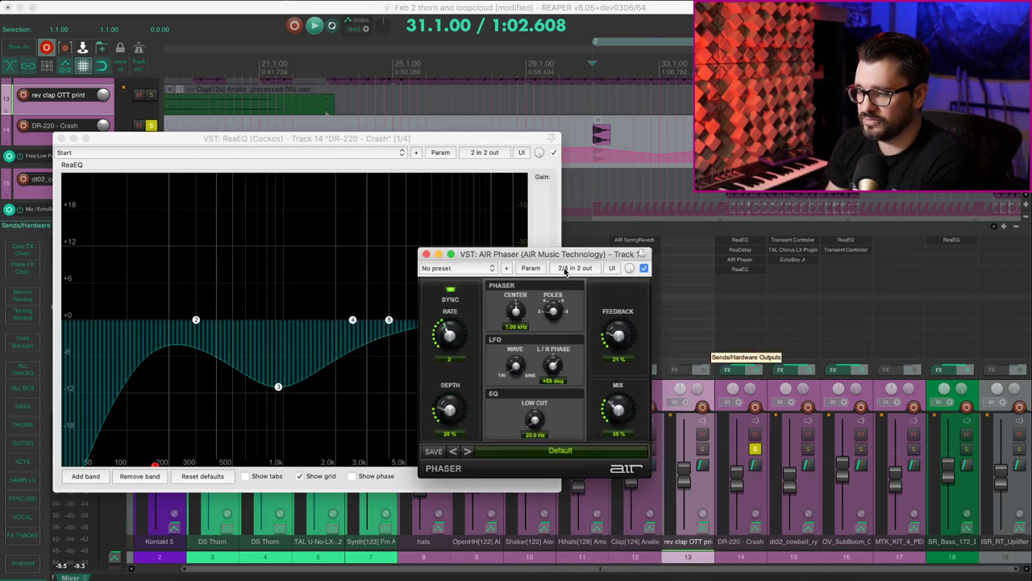
left_click_drag(546, 256, 411, 182)
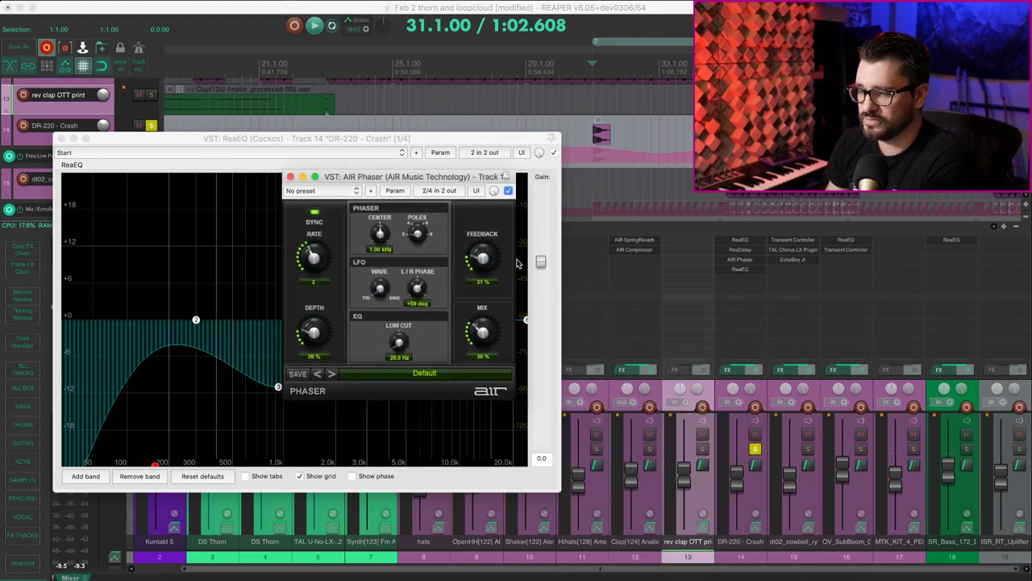
left_click(738, 268)
left_click_drag(588, 216, 365, 185)
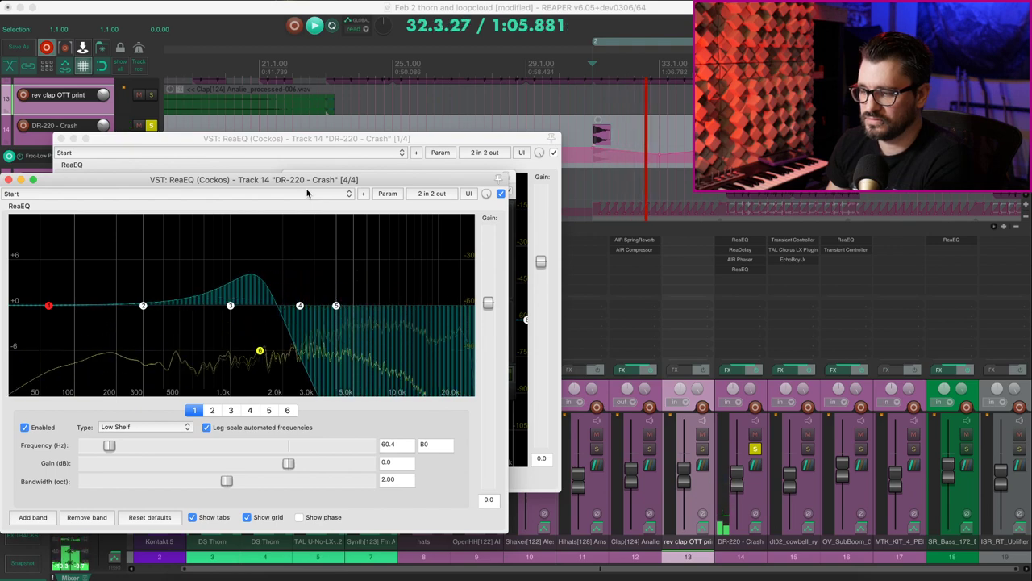
key("space")
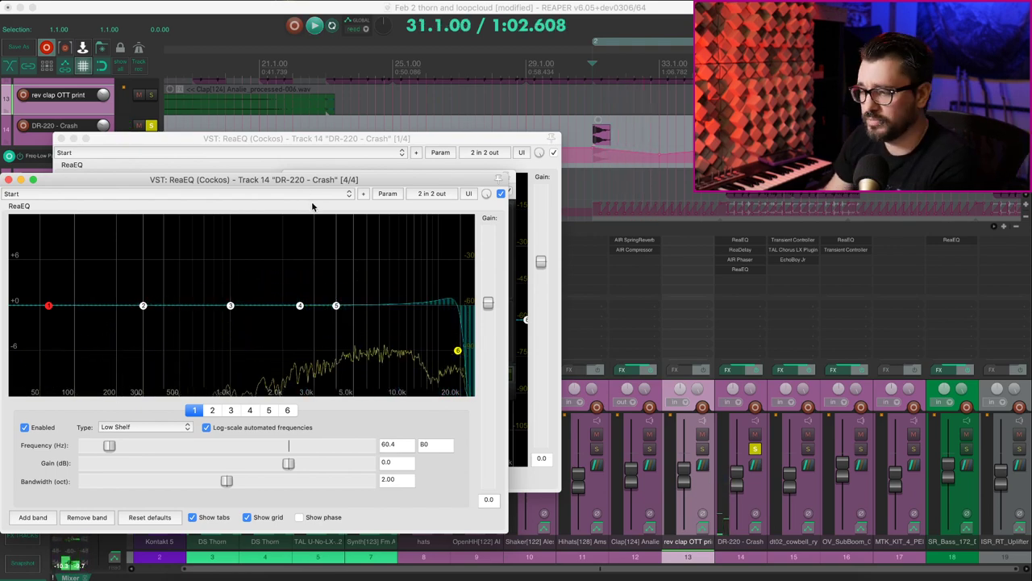